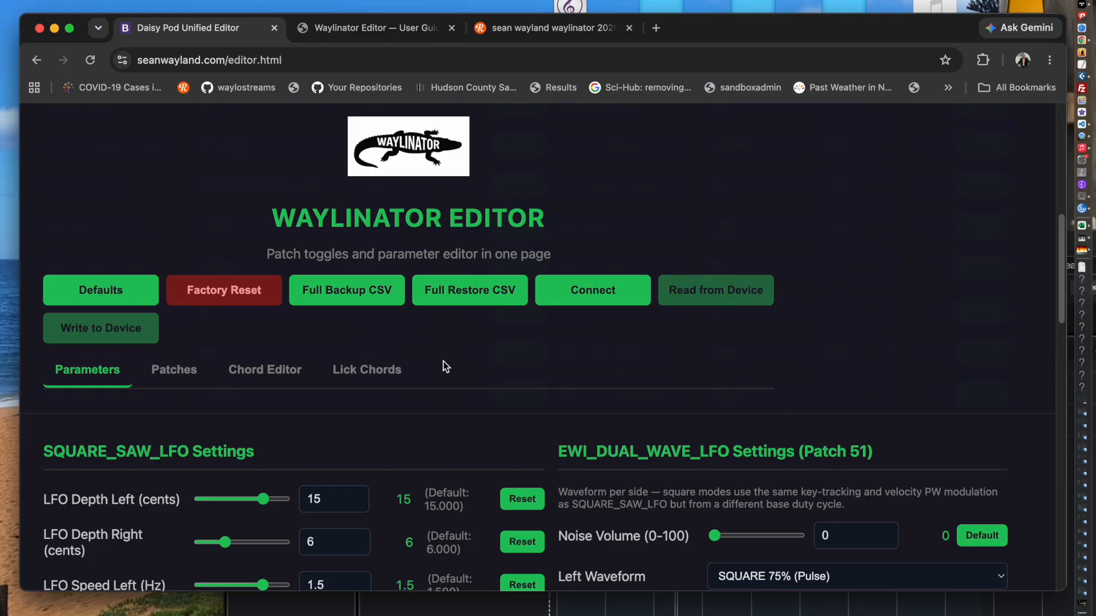
Step: Connect the Waylinator editor to the Daisy Seed Built In (cu.usbmodem4) serial port
scroll(446, 380, "down", 1)
scroll(446, 380, "up", 5)
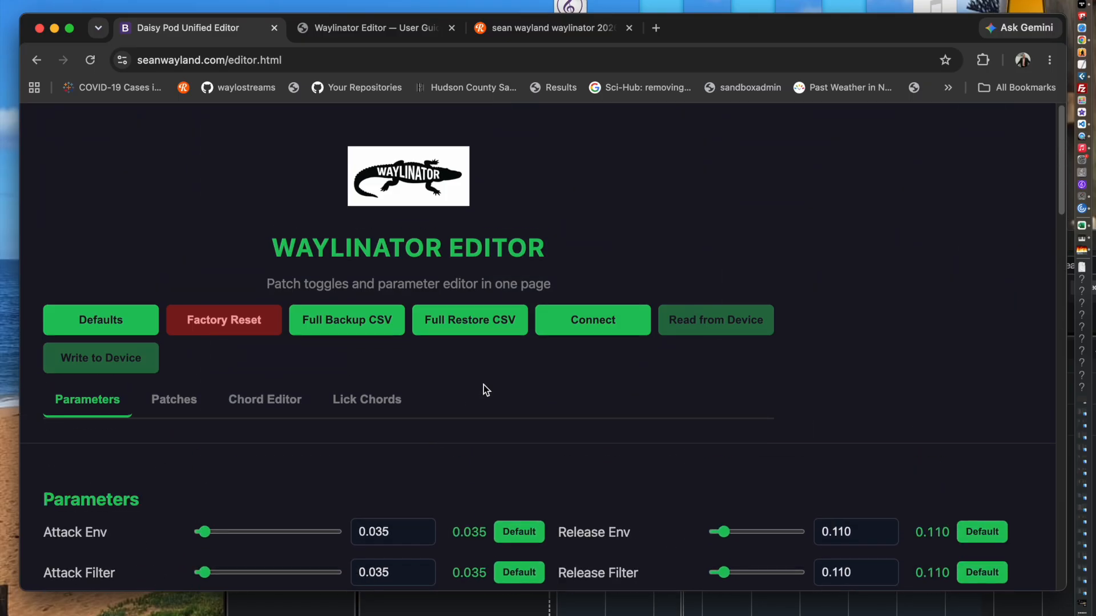
left_click(584, 321)
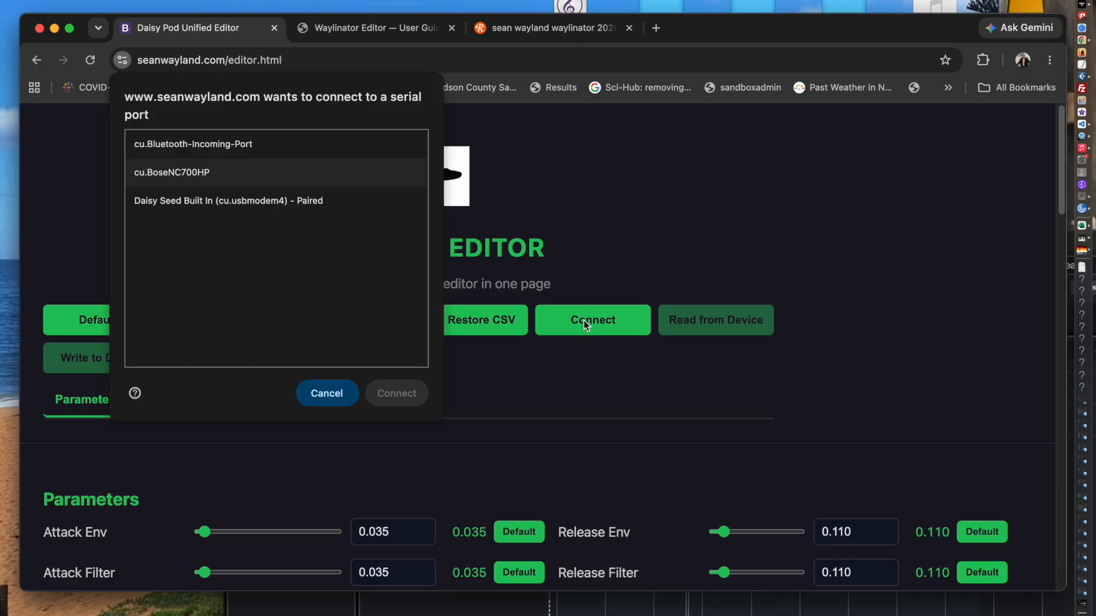
left_click(186, 201)
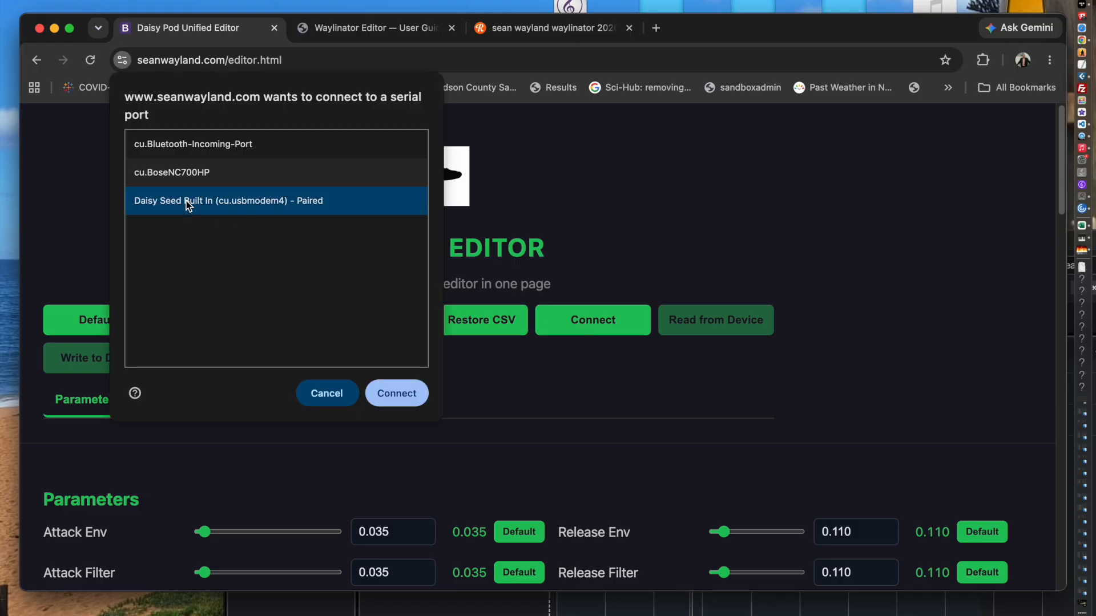
left_click(389, 396)
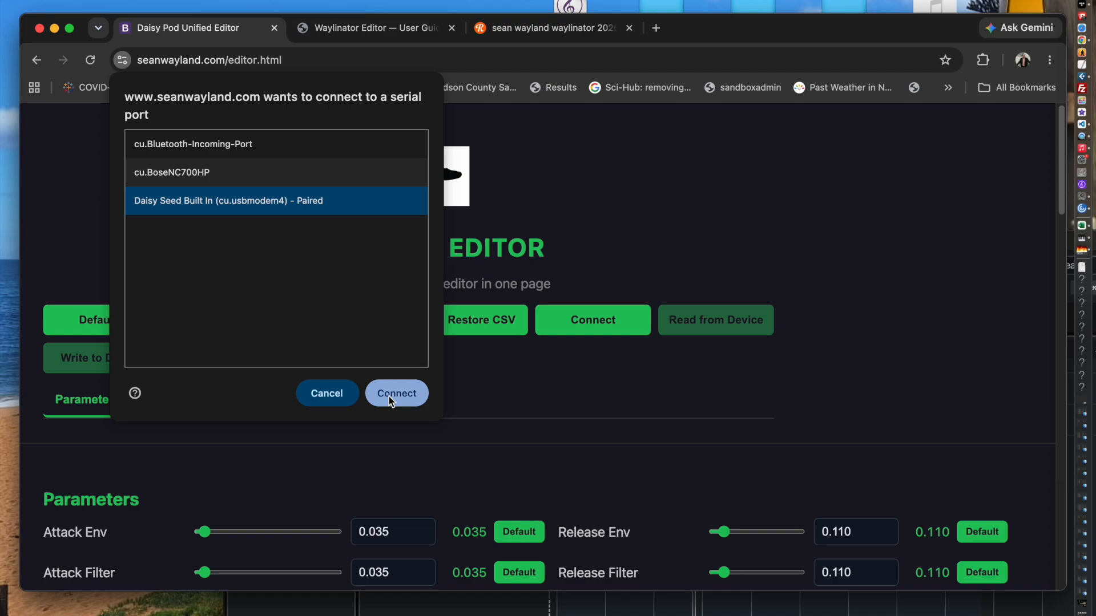
Step: Look over the full list of parameters and examine the device log at the end of the page
scroll(561, 391, "down", 1)
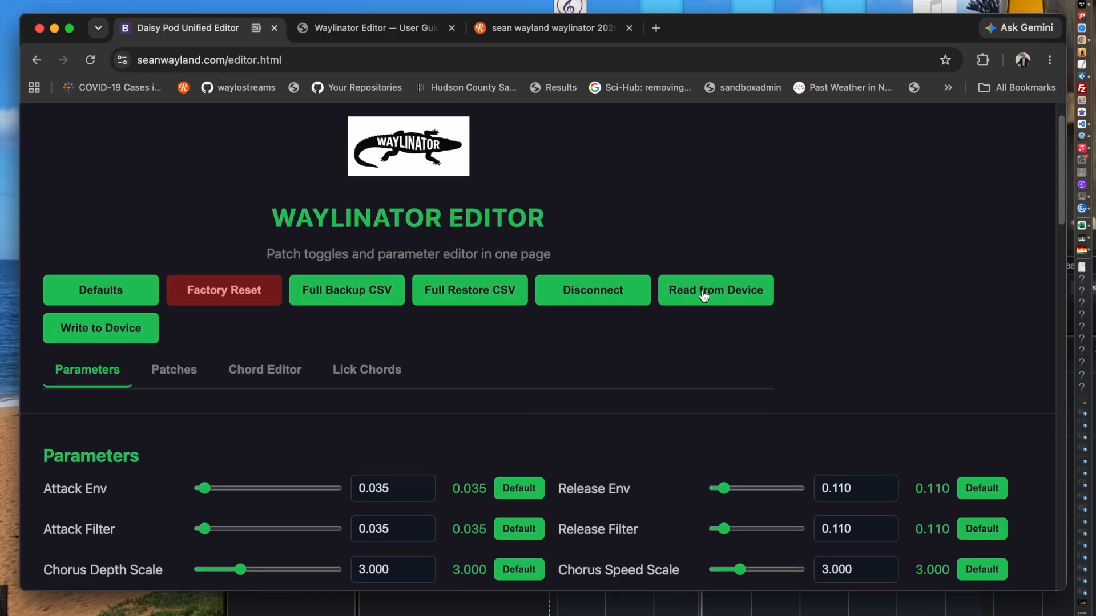
scroll(600, 423, "down", 20)
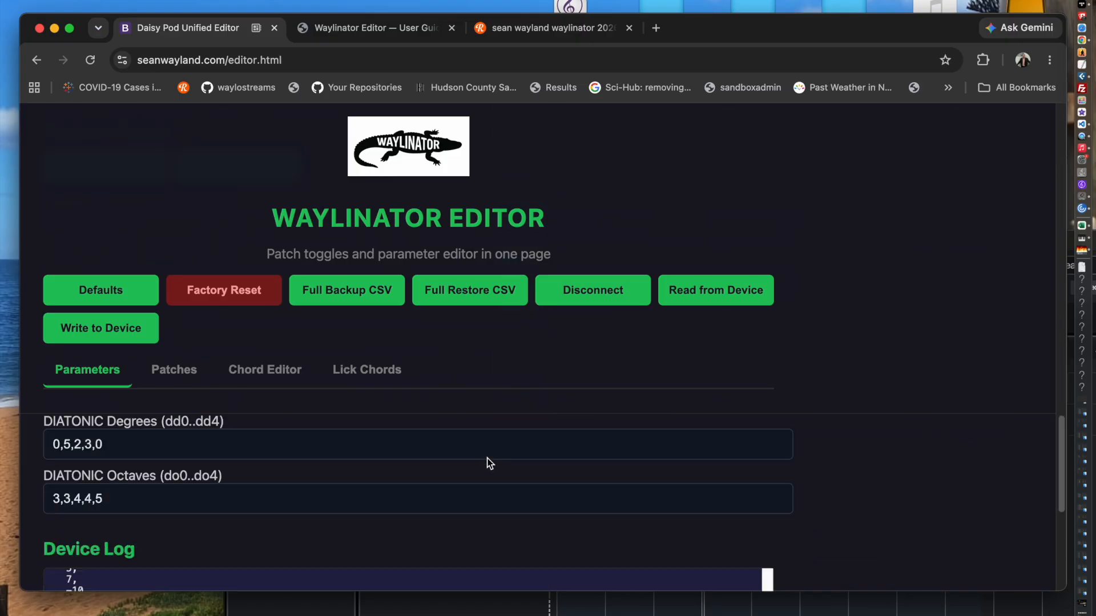
scroll(376, 507, "down", 4)
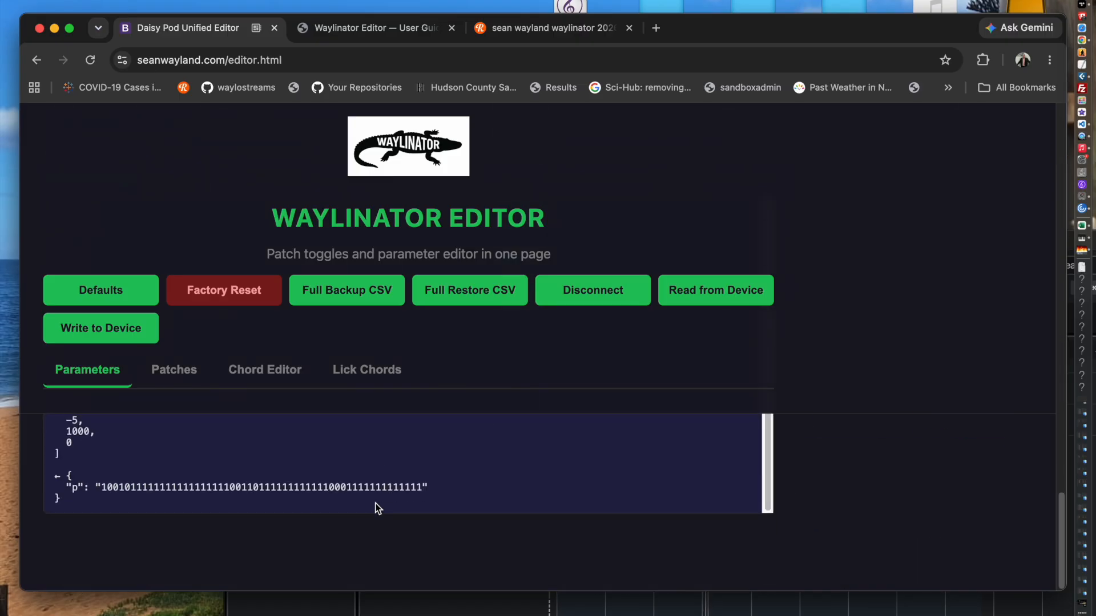
scroll(375, 502, "up", 5)
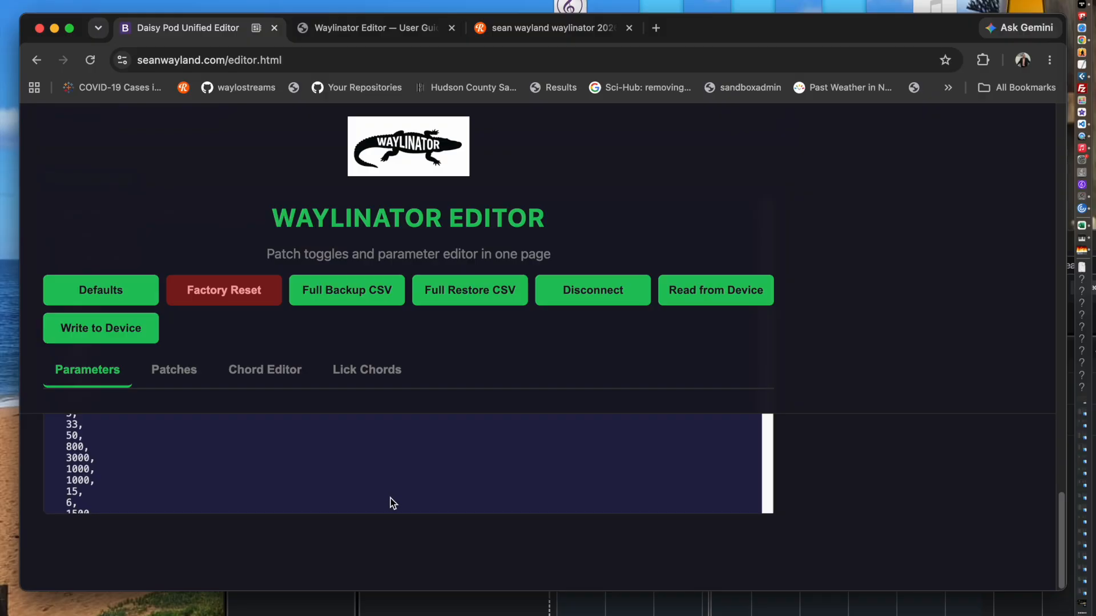
scroll(412, 490, "up", 15)
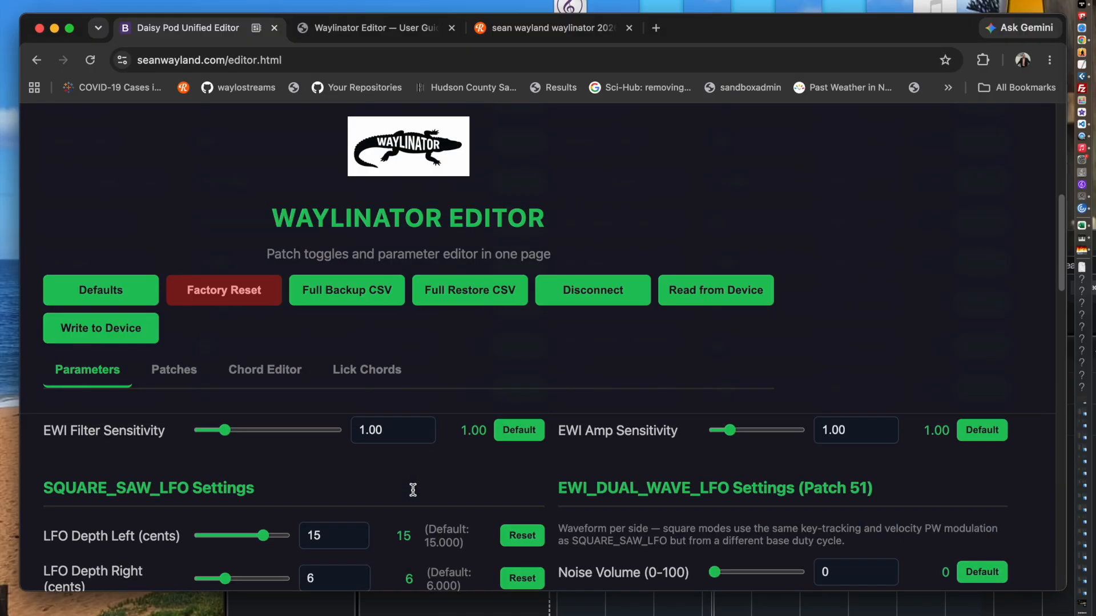
scroll(414, 490, "up", 10)
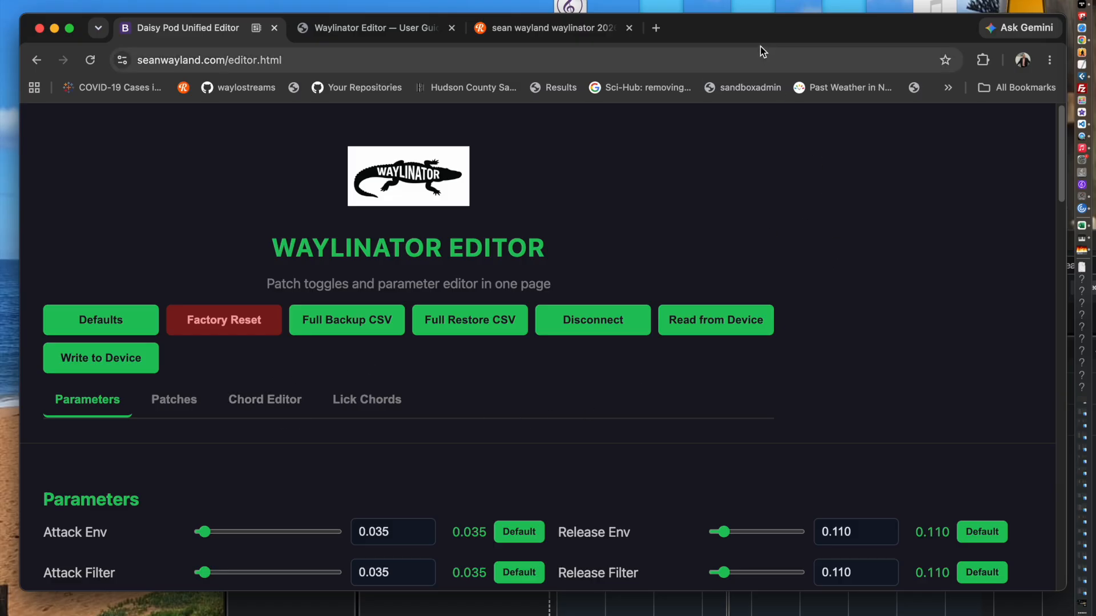
Step: Move the browser window higher and look through the whole patch list in the Patches section
left_click_drag(763, 34, 763, 1)
scroll(526, 393, "down", 1)
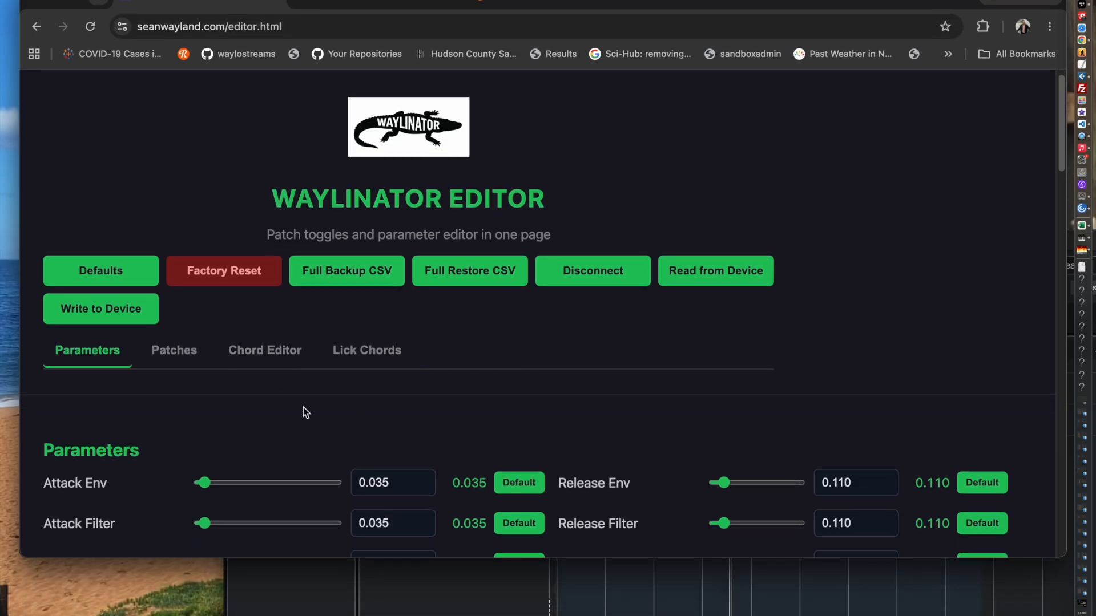
left_click(177, 350)
scroll(557, 421, "down", 5)
scroll(602, 491, "down", 10)
scroll(477, 487, "up", 5)
scroll(477, 488, "up", 10)
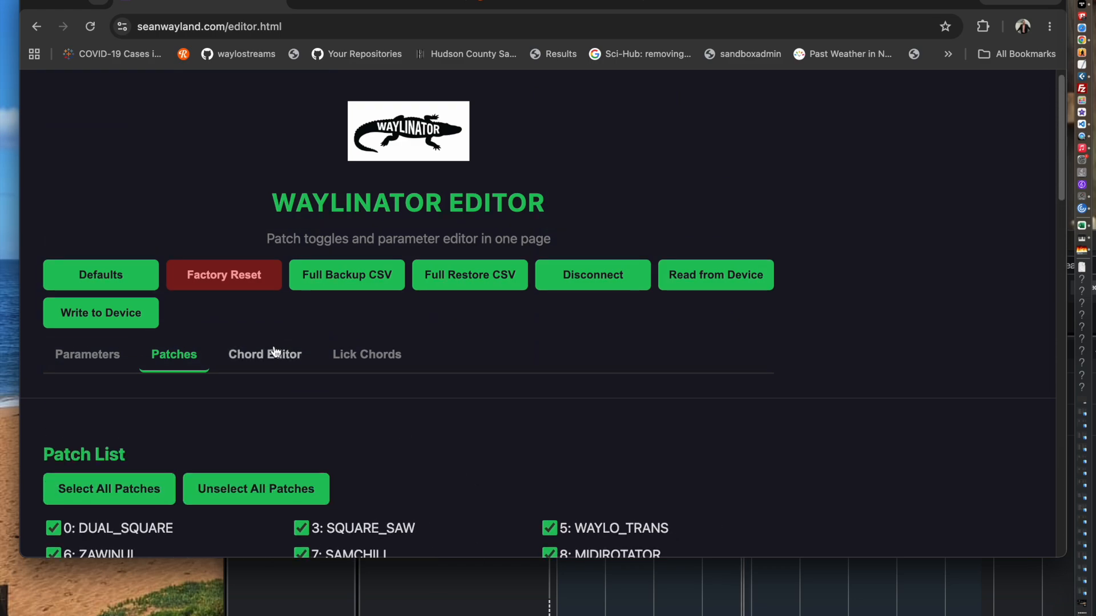
Step: View the Chord Editor and Lick Chords sections, and return by way of Patches to Parameters
left_click(264, 359)
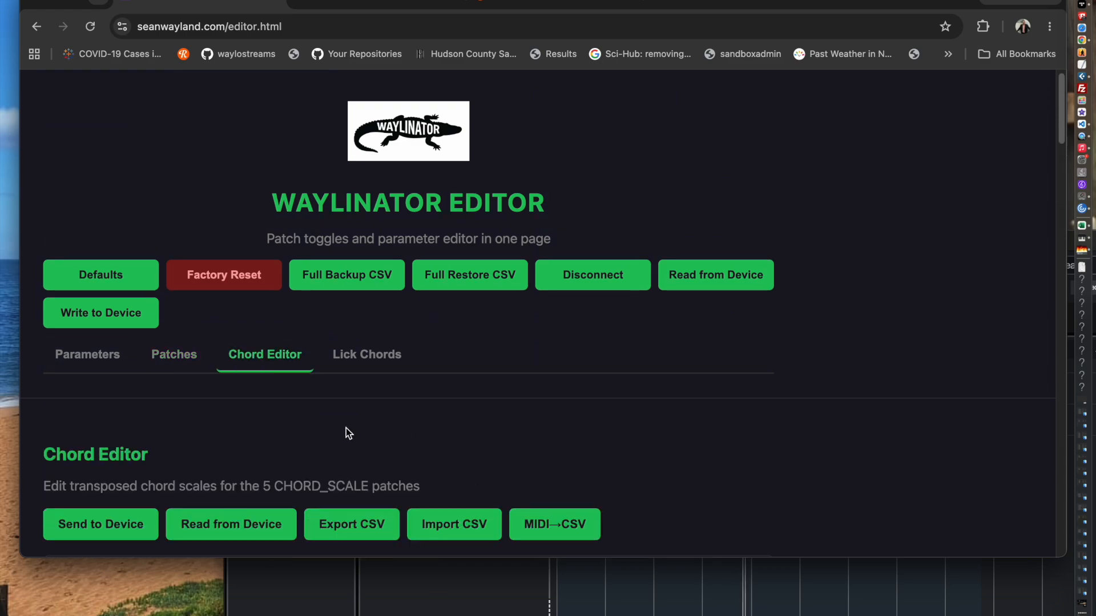
left_click(368, 357)
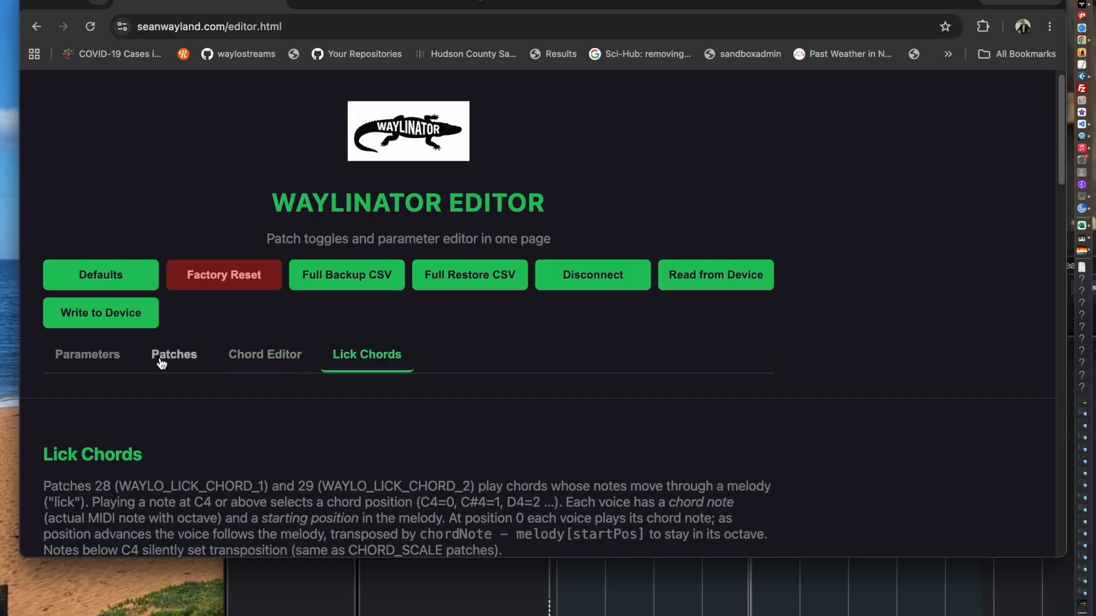
left_click(160, 364)
scroll(450, 485, "down", 1)
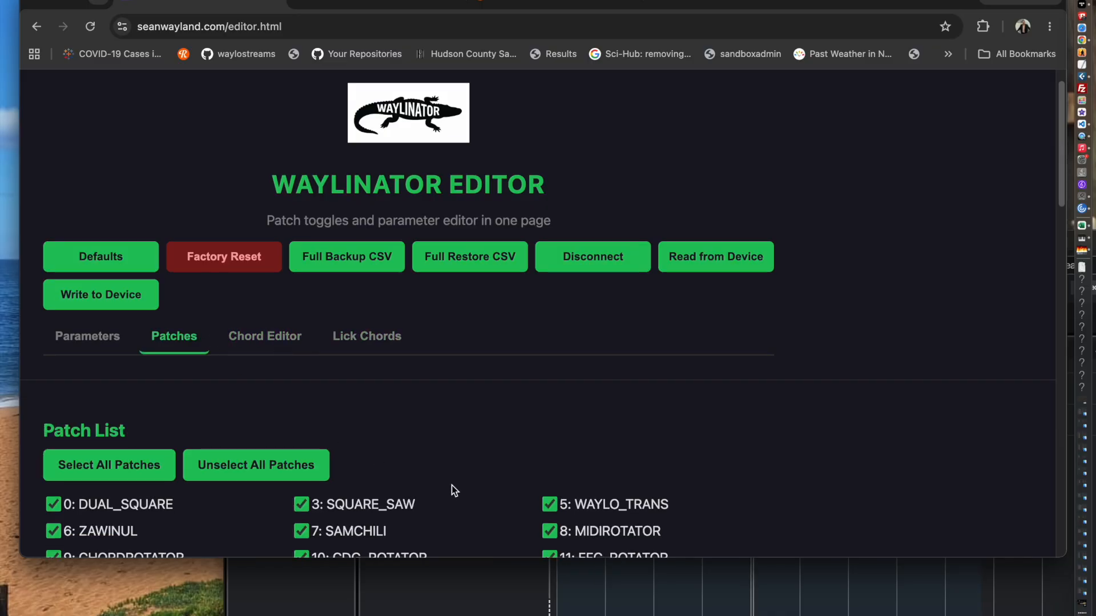
left_click(95, 340)
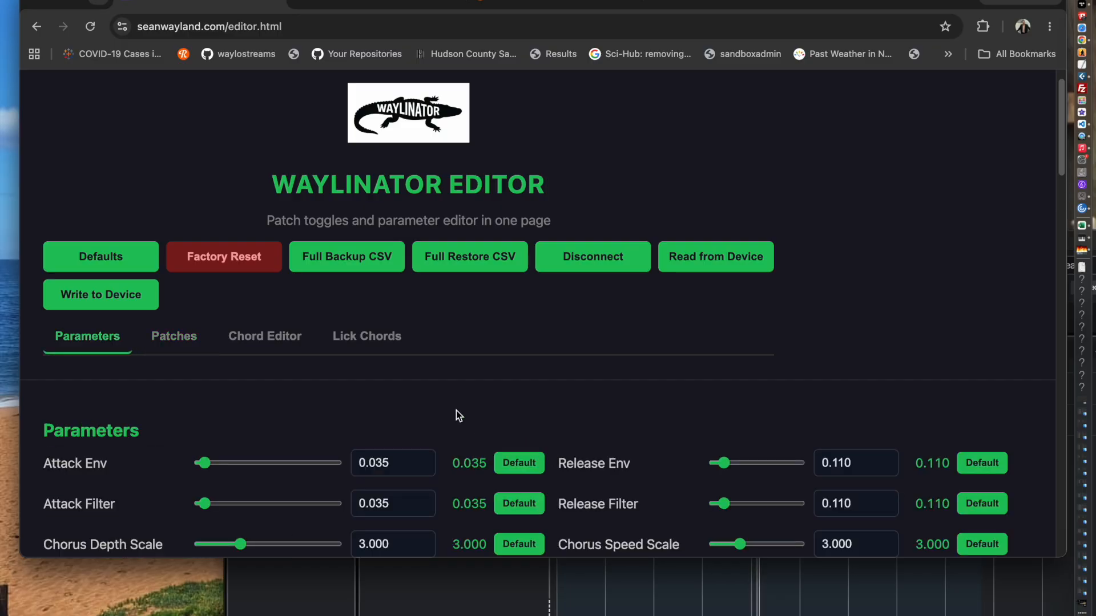
Step: Make the browser window taller so more rows of the Parameters section fit on screen
left_click_drag(470, 557, 470, 615)
scroll(444, 440, "down", 1)
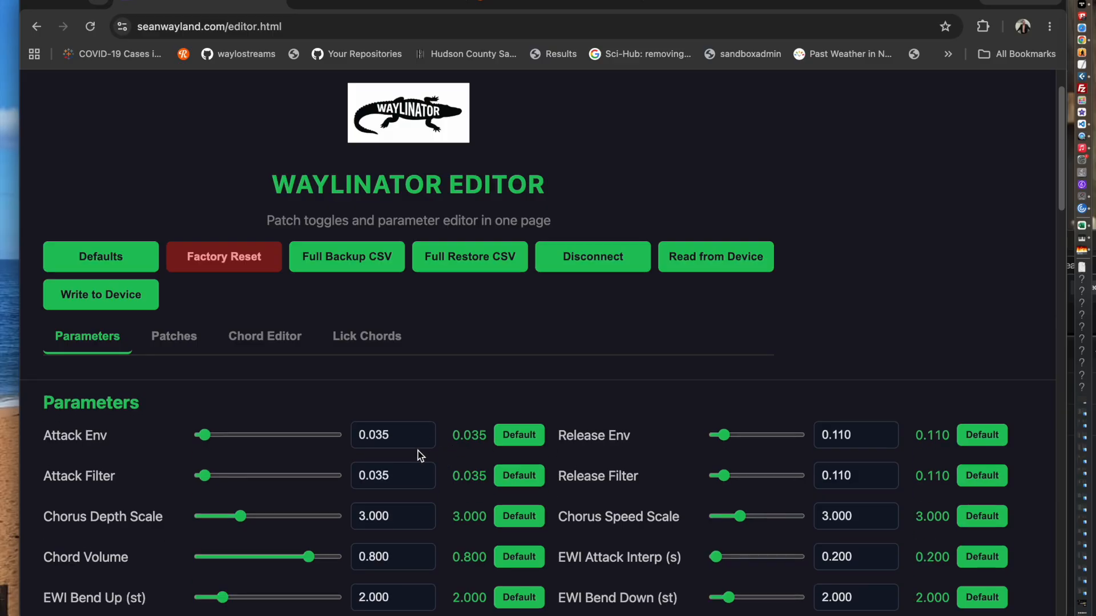
scroll(447, 531, "down", 1)
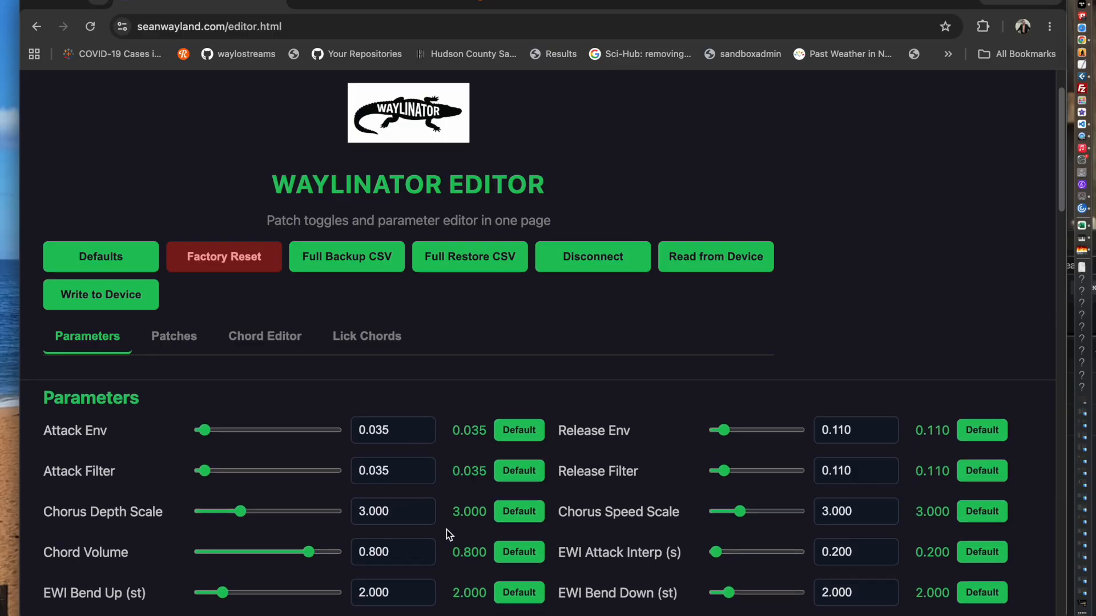
scroll(446, 533, "down", 1)
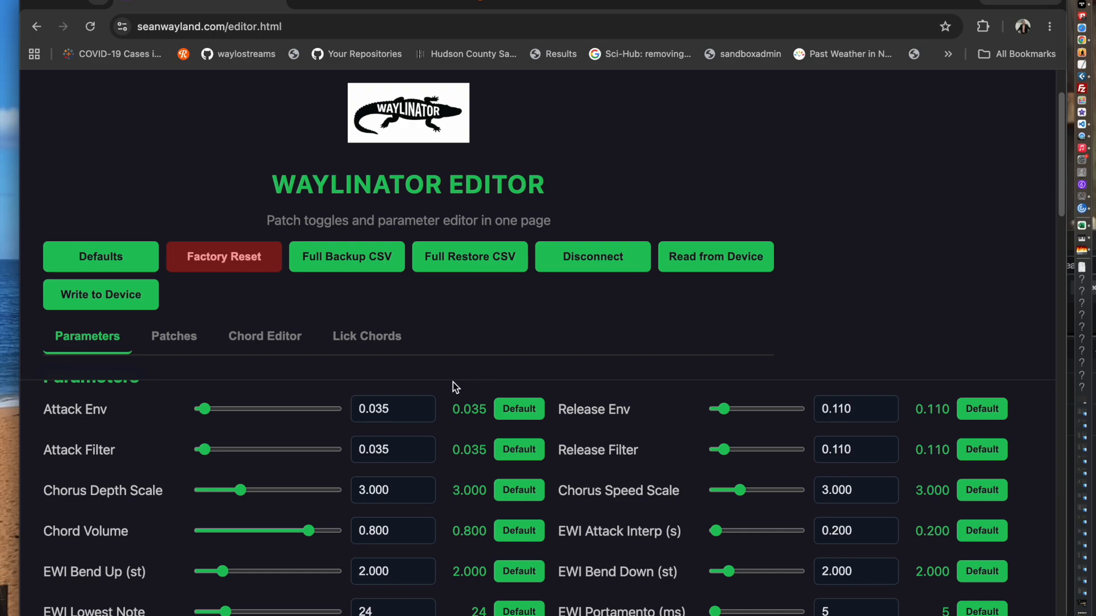
scroll(455, 387, "up", 1)
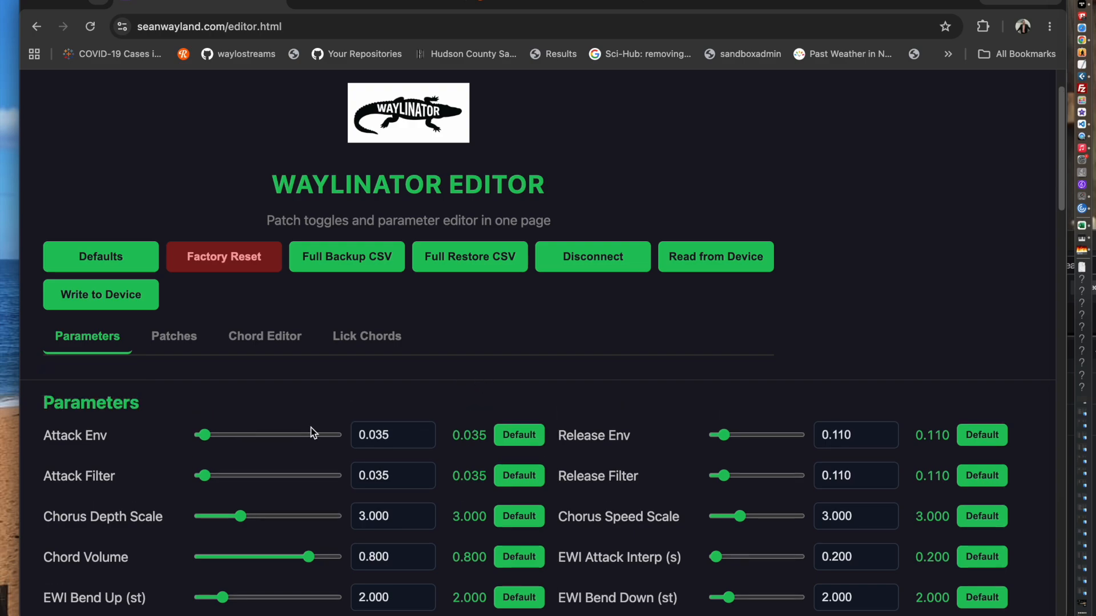
Step: Set Attack Env to 0.091, Attack Filter to 0.096, Release Env to 0.205 and Release Filter to 0.231
left_click_drag(203, 434, 227, 434)
left_click(518, 434)
left_click_drag(207, 437, 213, 438)
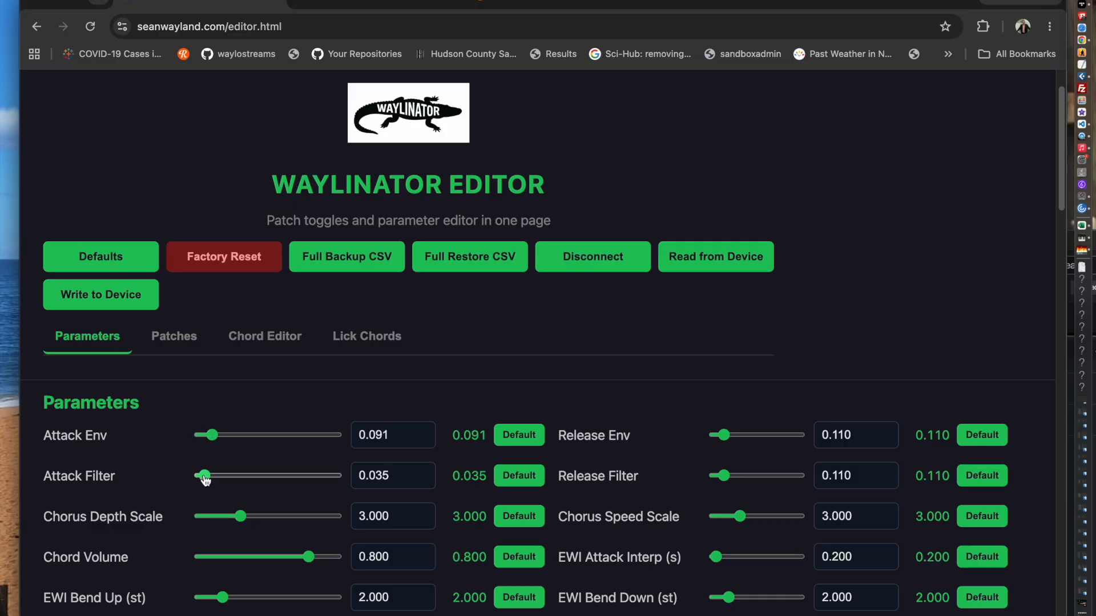
left_click_drag(206, 478, 212, 477)
left_click_drag(725, 436, 732, 436)
left_click_drag(724, 476, 735, 477)
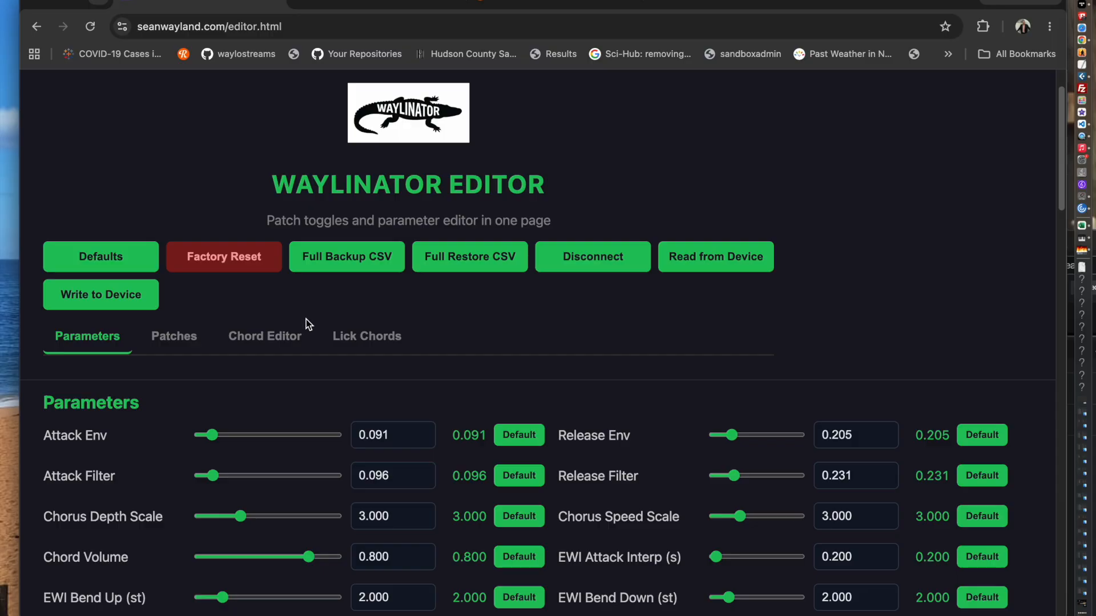
Step: Reset Attack Env, Attack Filter, Release Env and Release Filter to their default values
left_click(519, 435)
left_click(518, 476)
left_click(983, 438)
left_click(971, 479)
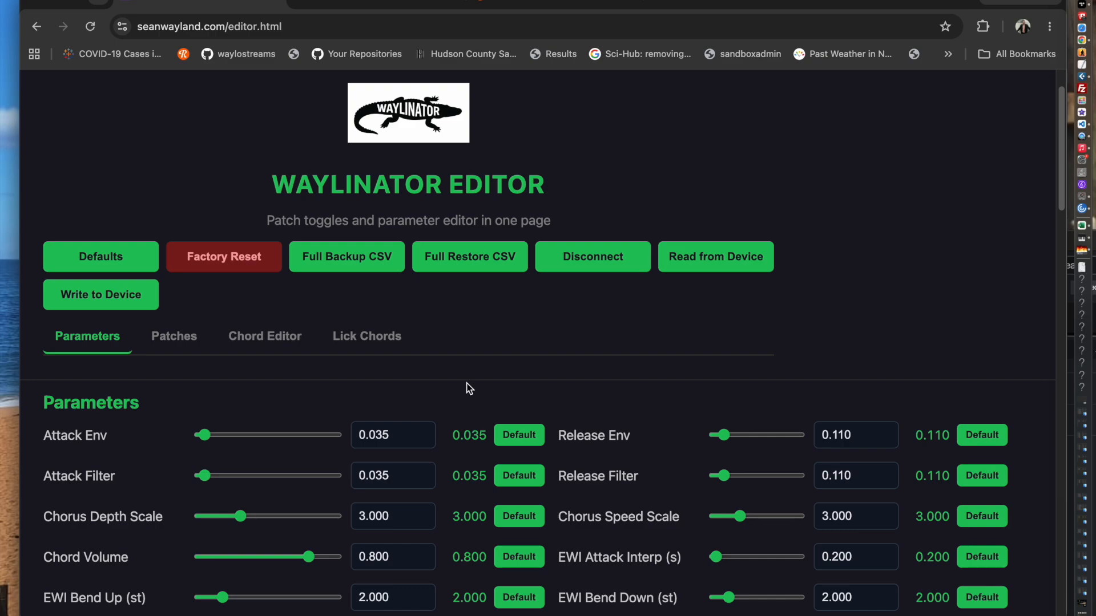
Step: Raise the Chorus Speed Scale parameter to 7.940
scroll(460, 402, "down", 1)
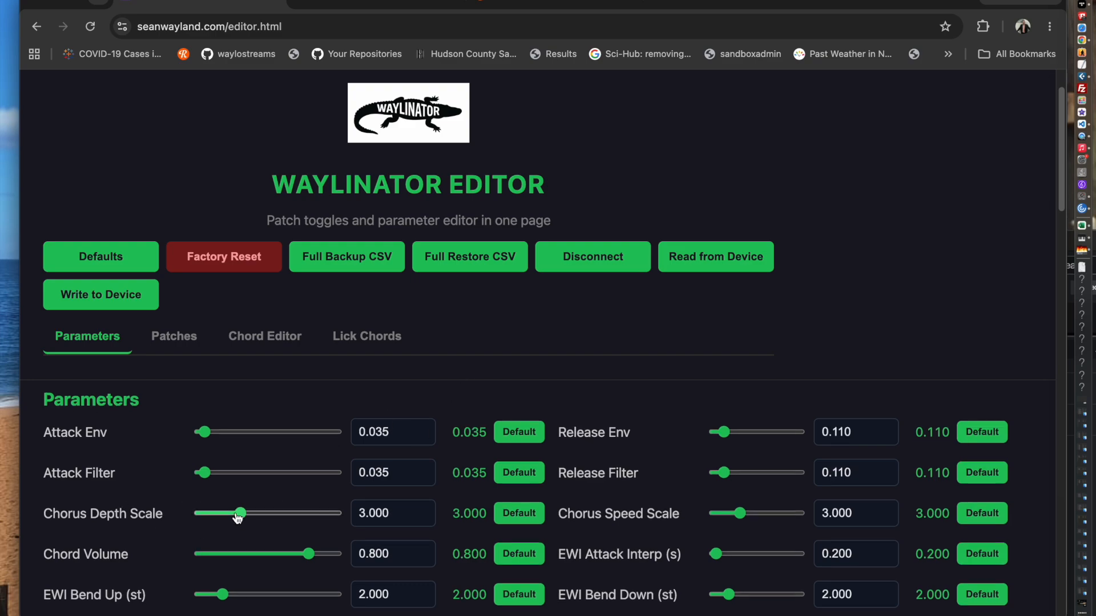
left_click_drag(741, 515, 784, 516)
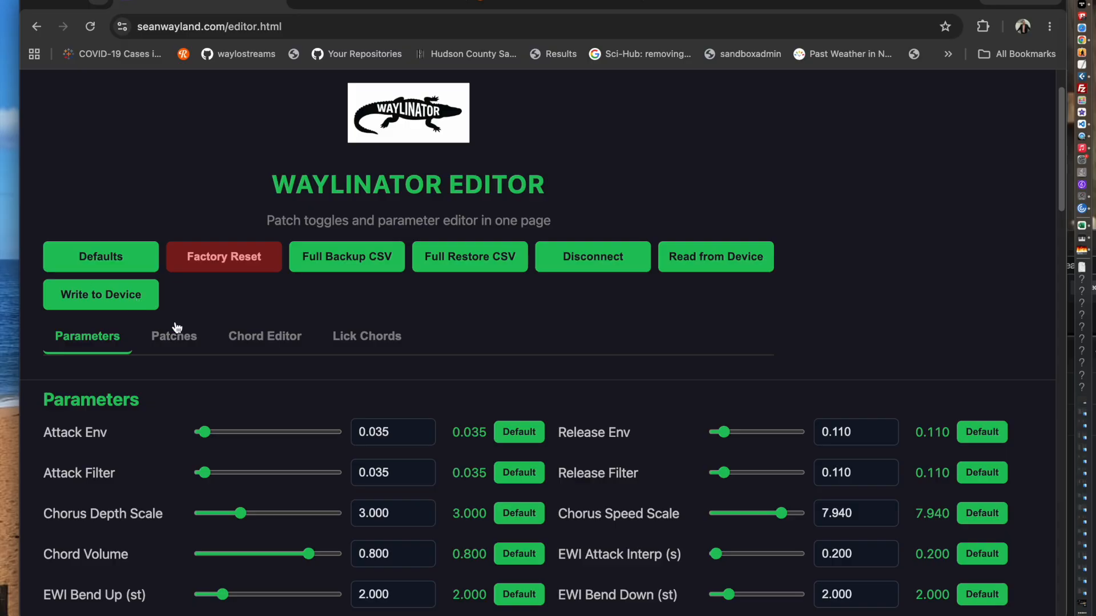
Step: Disconnect the device and reconnect it through the Daisy Seed Built In (cu.usbmodem4) serial port
left_click(595, 258)
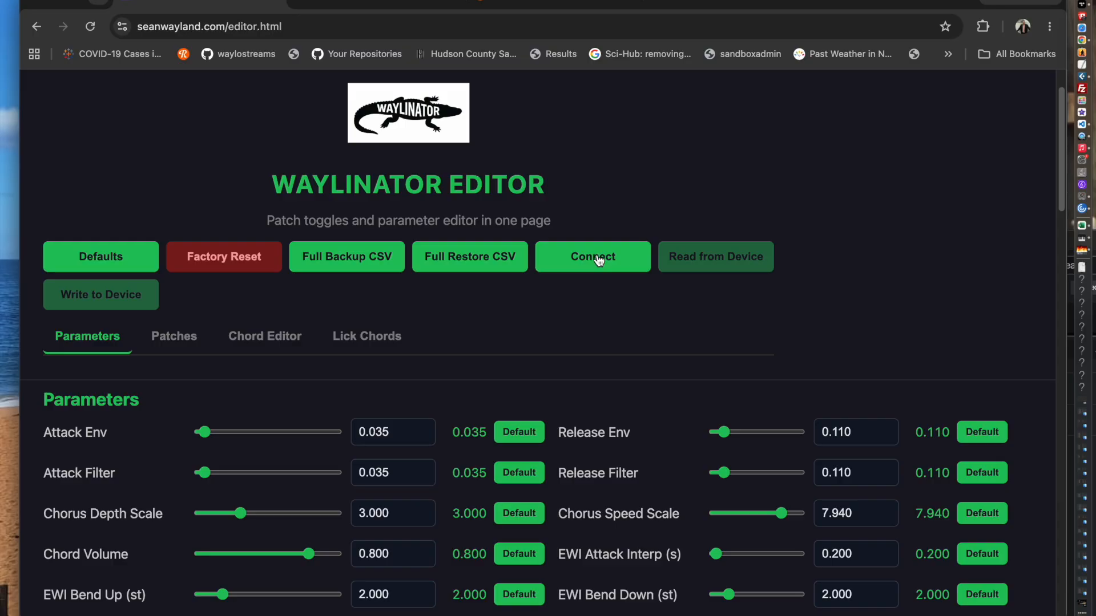
left_click(595, 258)
left_click(216, 173)
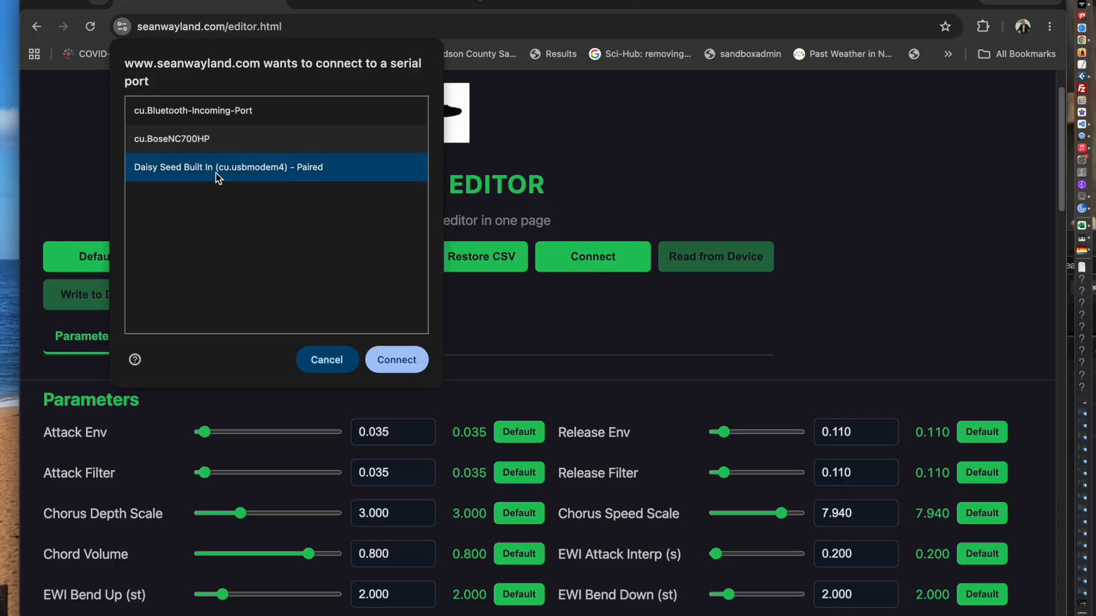
left_click(394, 359)
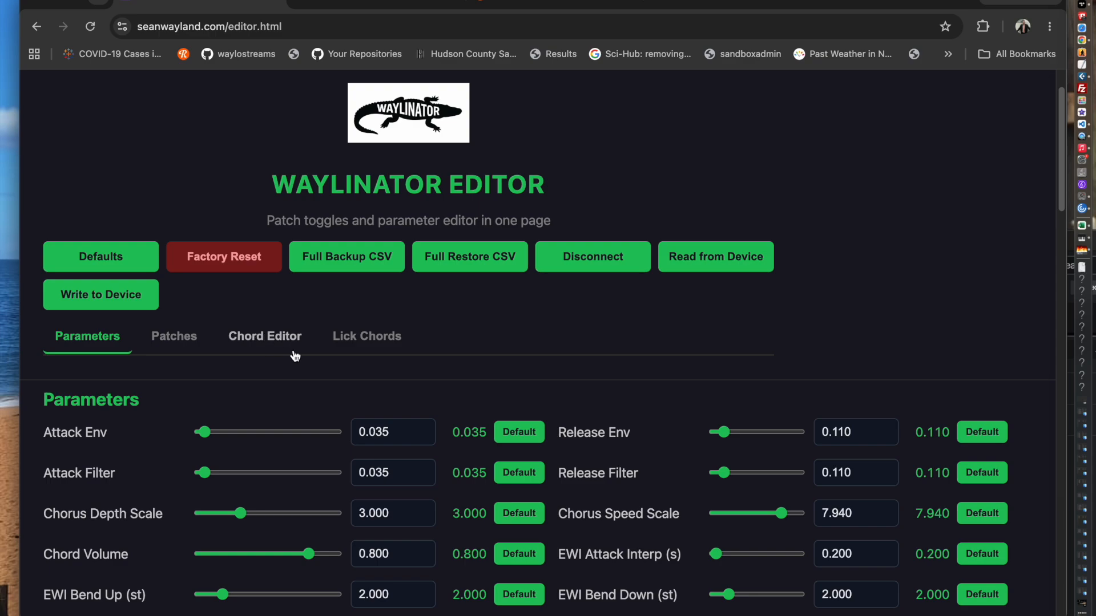
Step: Reset Chorus Speed Scale to its default value
left_click(981, 513)
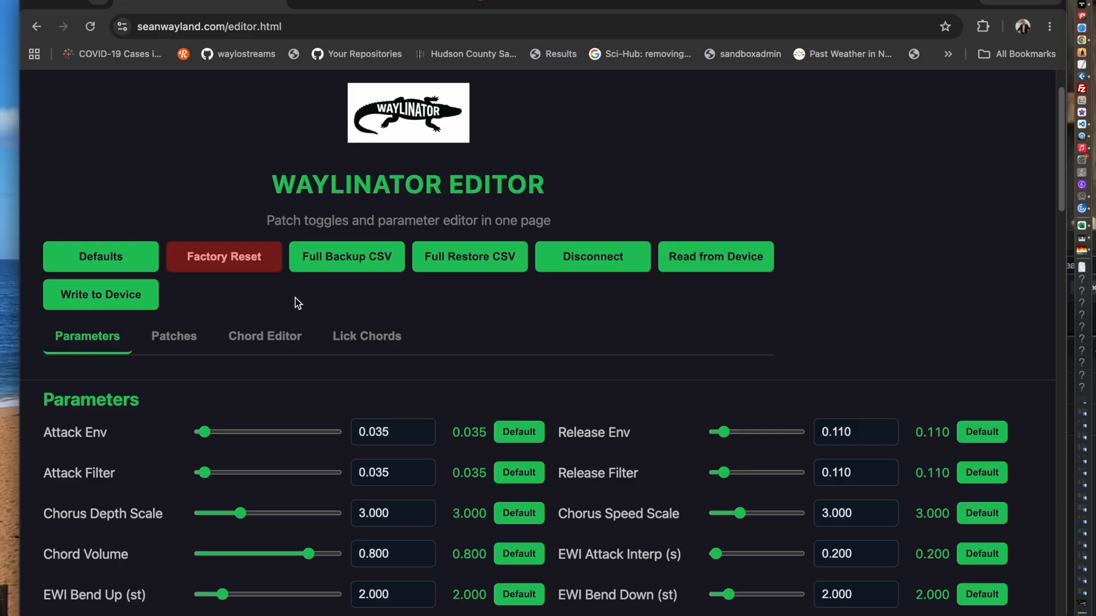
Step: Examine the Chord Volume parameter and the EWI bend, note, portamento, breath, filter and sensitivity parameters
scroll(343, 443, "down", 2)
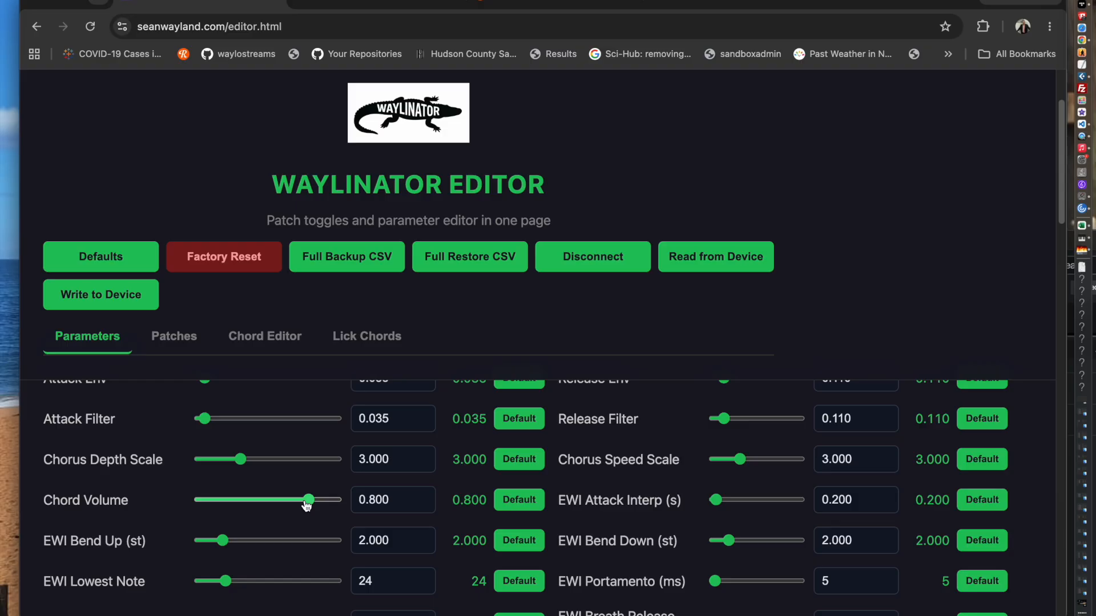
scroll(555, 519, "down", 2)
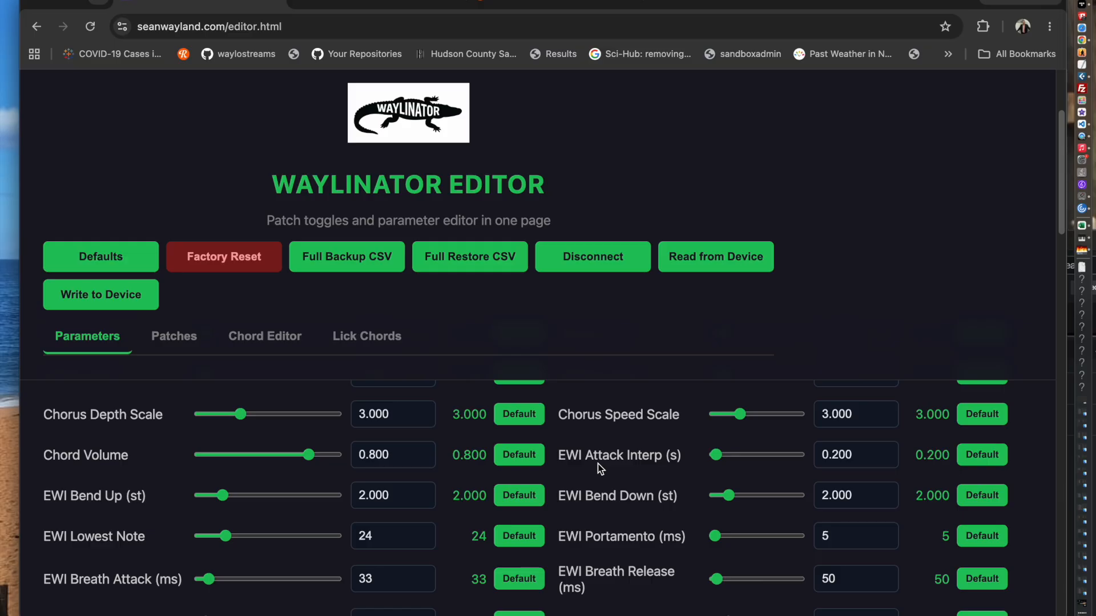
scroll(474, 492, "down", 1)
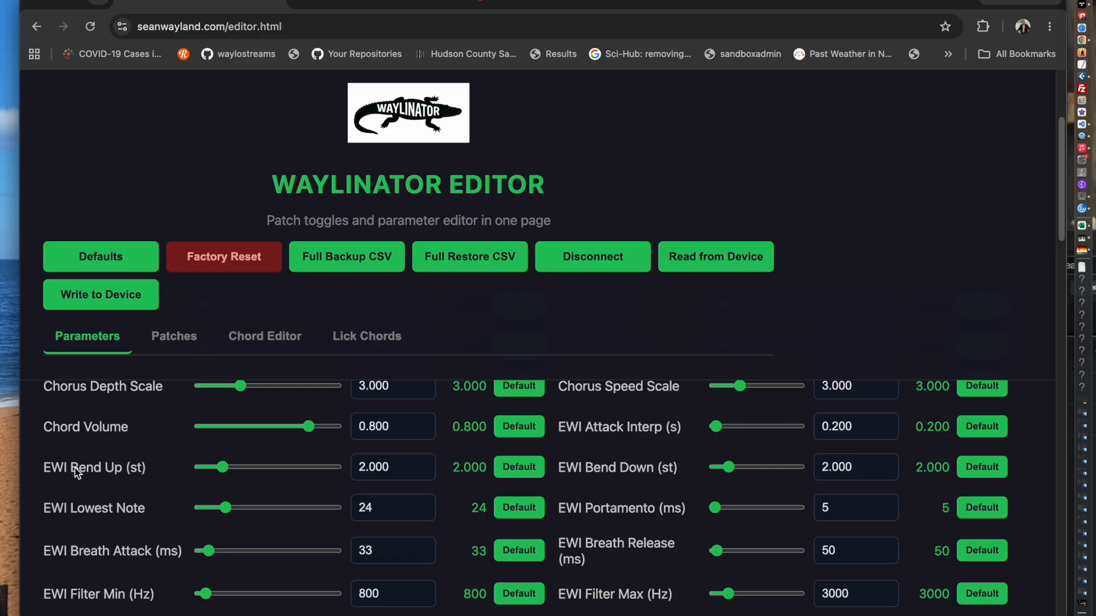
scroll(580, 519, "down", 1)
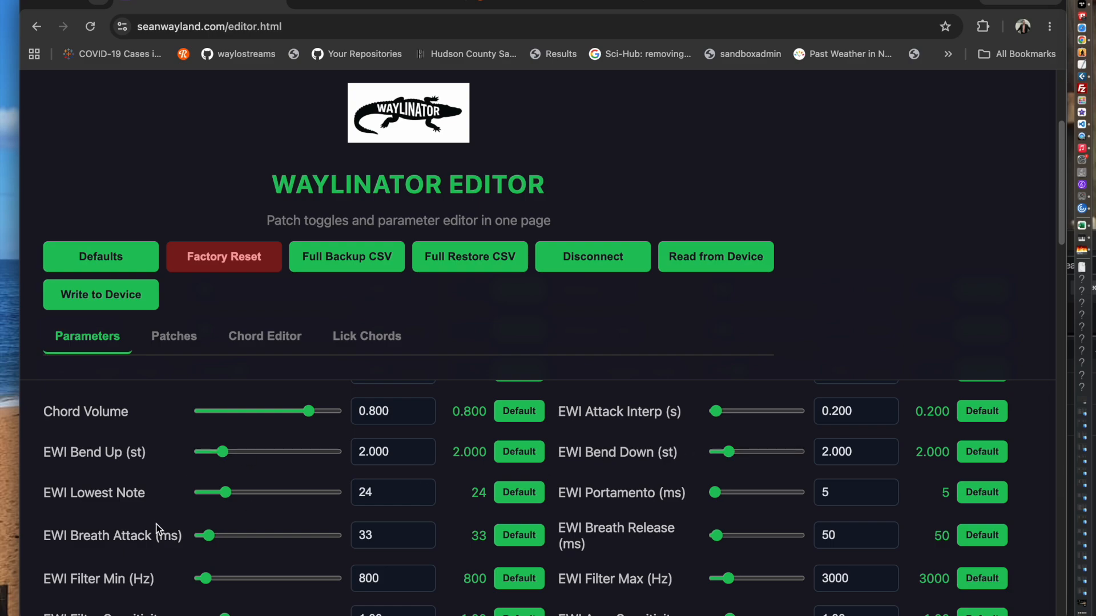
scroll(207, 525, "down", 1)
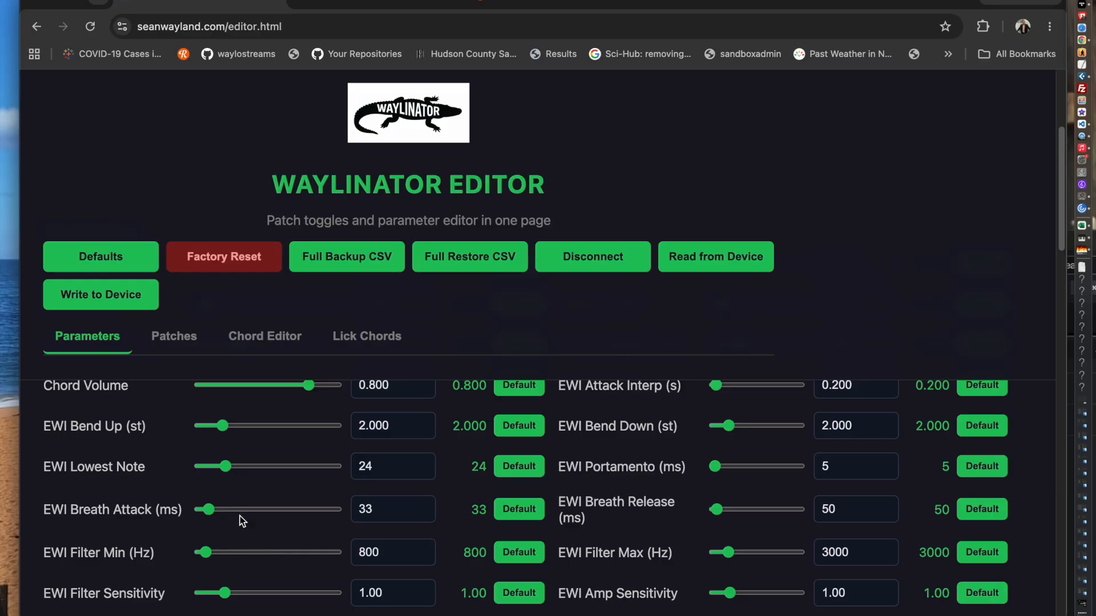
scroll(239, 516, "down", 2)
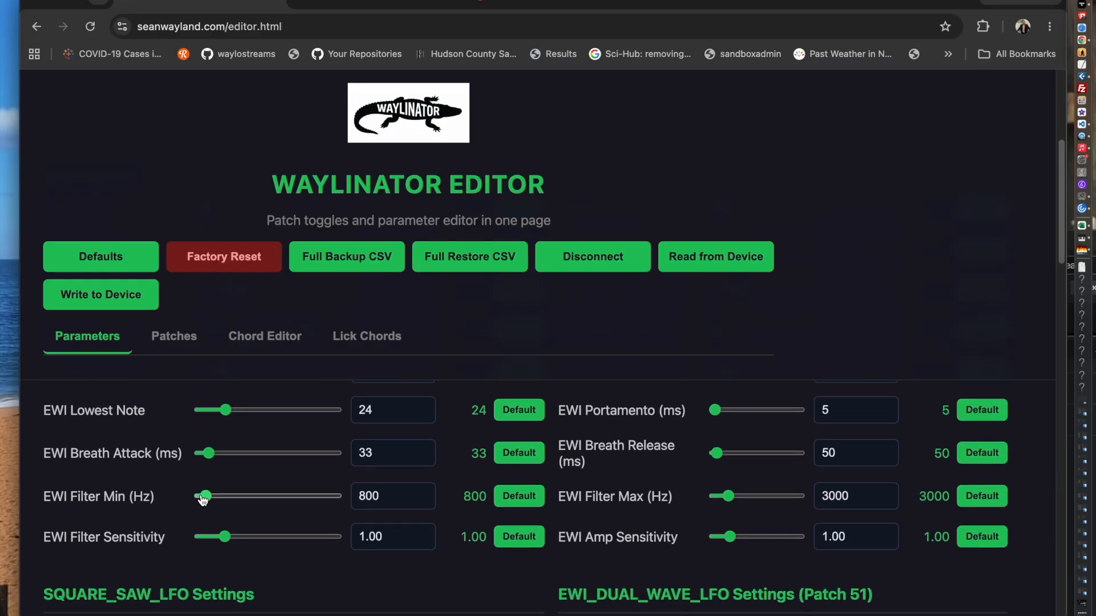
Step: Examine the SQUARE_SAW_LFO settings and the EWI_DUAL_WAVE_LFO settings for patches 51, 52 and 53
scroll(325, 541, "down", 3)
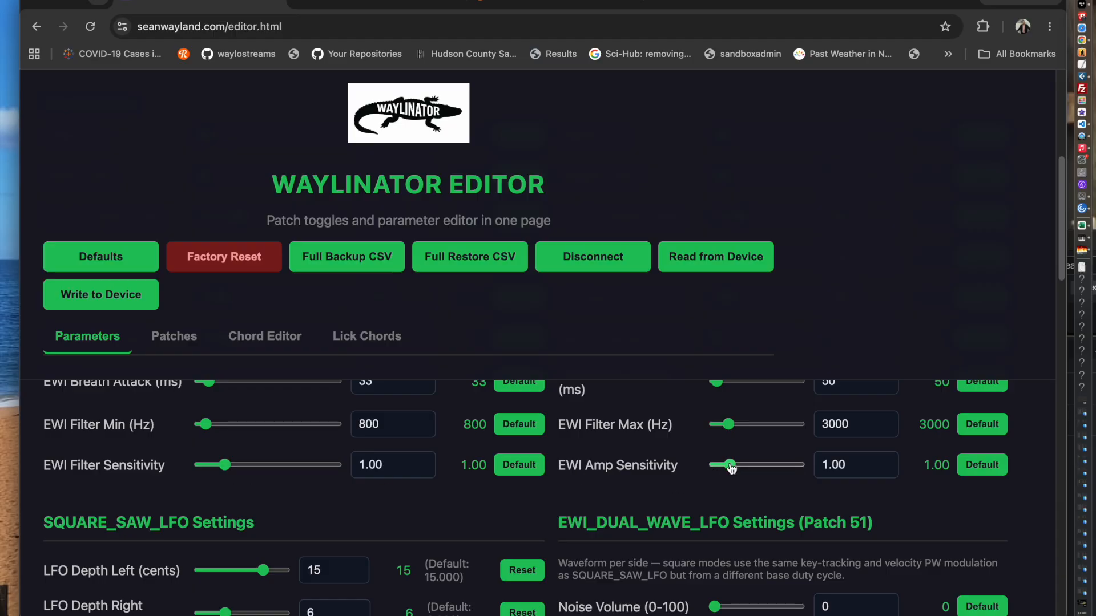
scroll(491, 500, "down", 3)
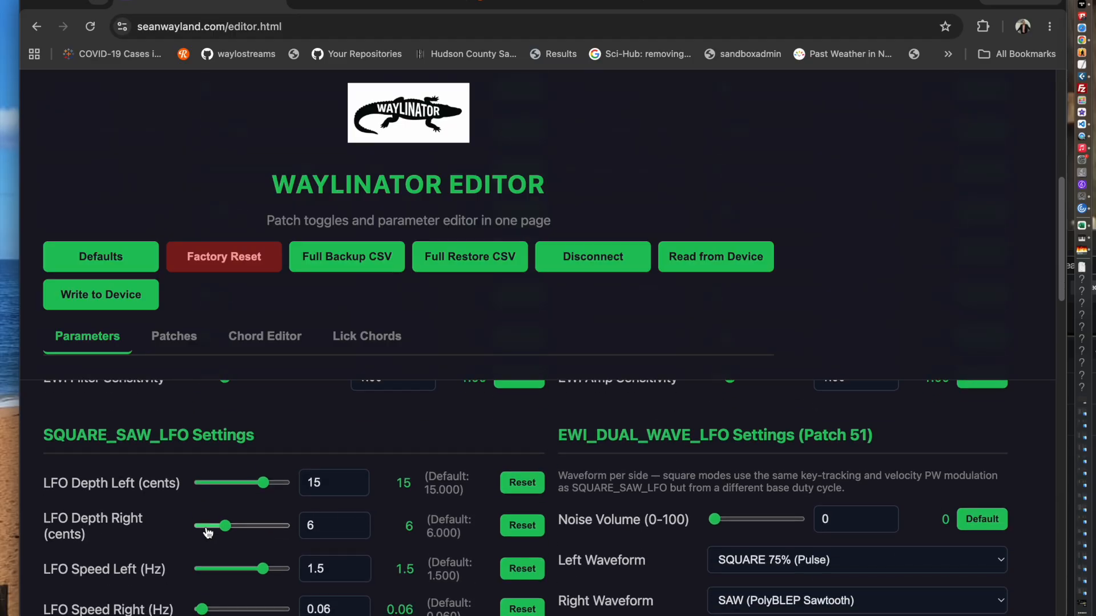
scroll(207, 533, "down", 1)
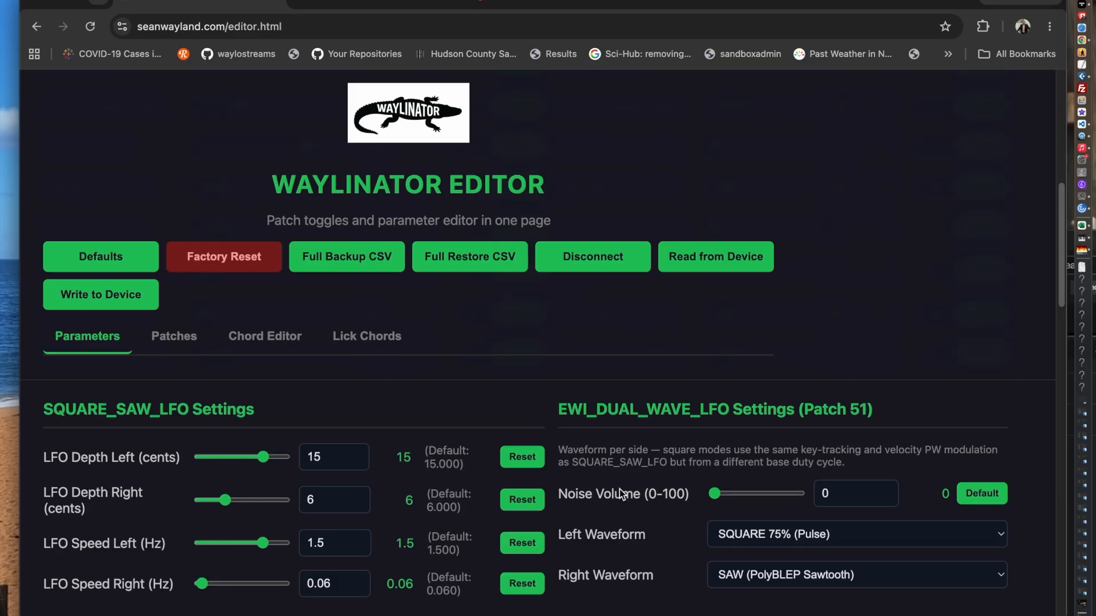
scroll(618, 490, "down", 10)
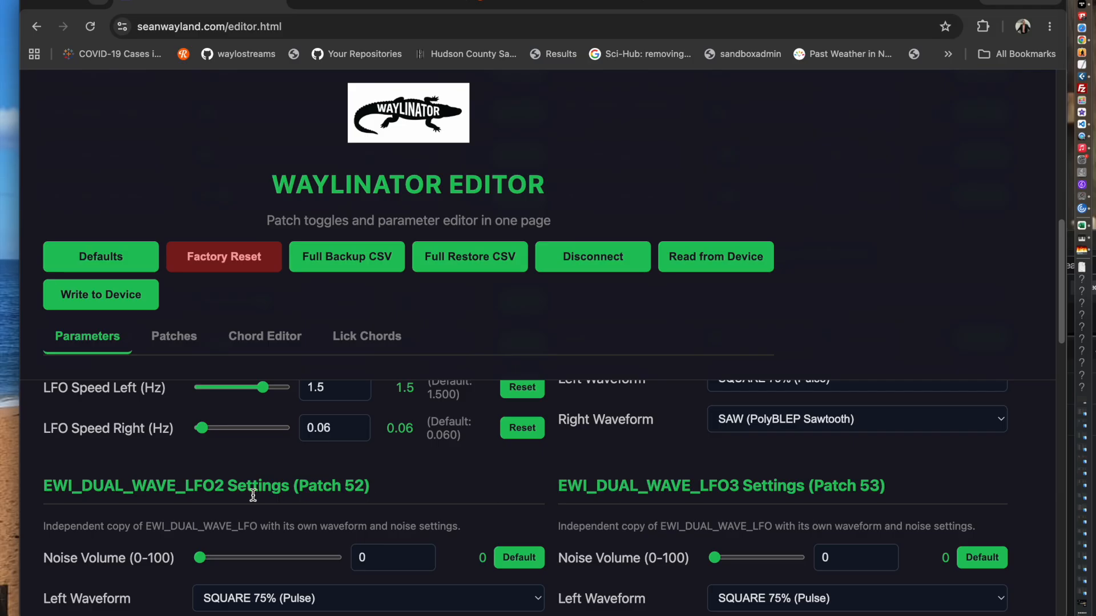
scroll(211, 498, "down", 6)
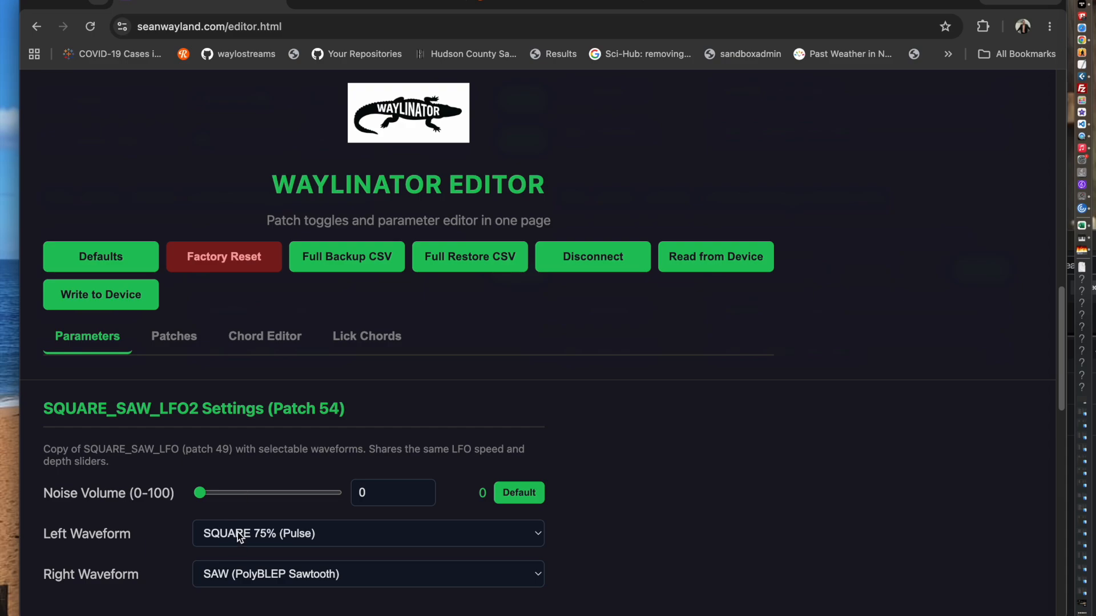
Step: Set both the left and right waveforms of SQUARE_SAW_LFO2 (Patch 54) to SINE
left_click(238, 532)
left_click(227, 495)
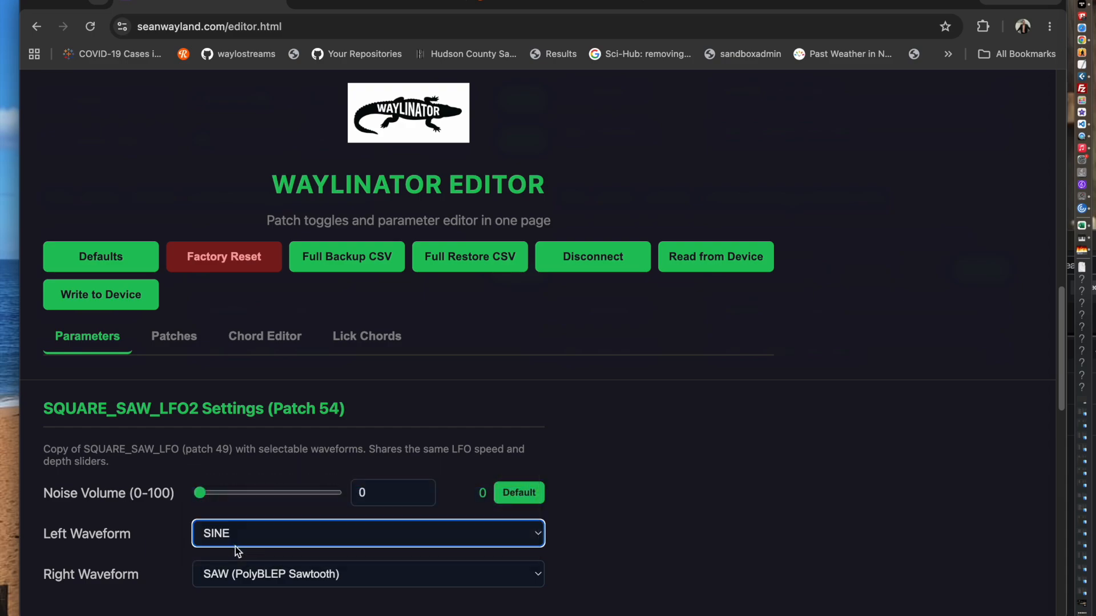
left_click(236, 575)
left_click(223, 594)
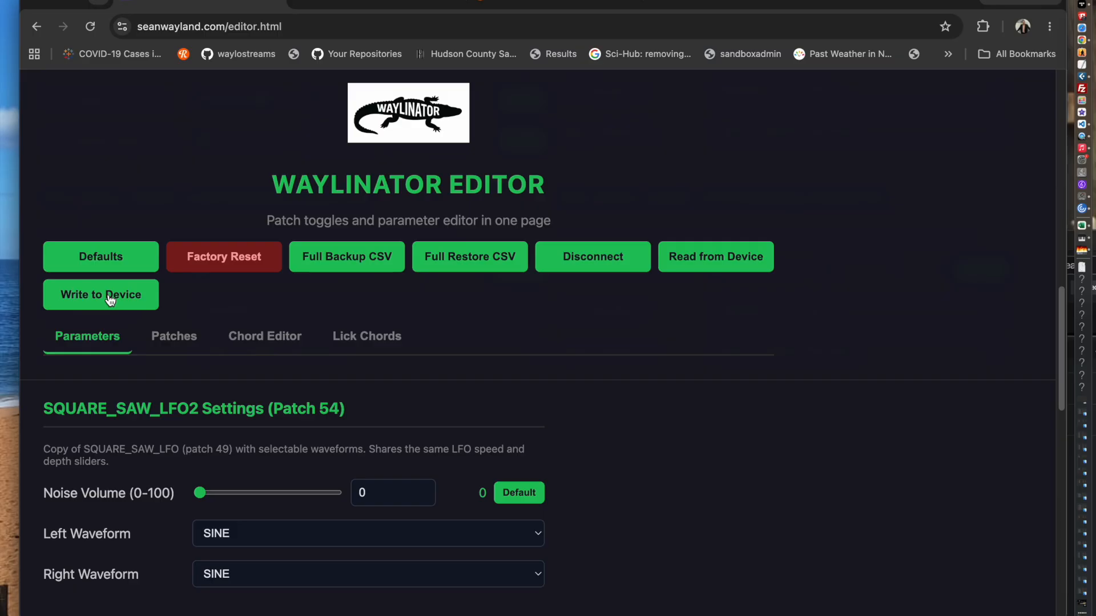
Step: Unselect all patches in the patch list and enable only 54: SQUARE_SAW_LFO2 and 0: DUAL_SQUARE
left_click(163, 337)
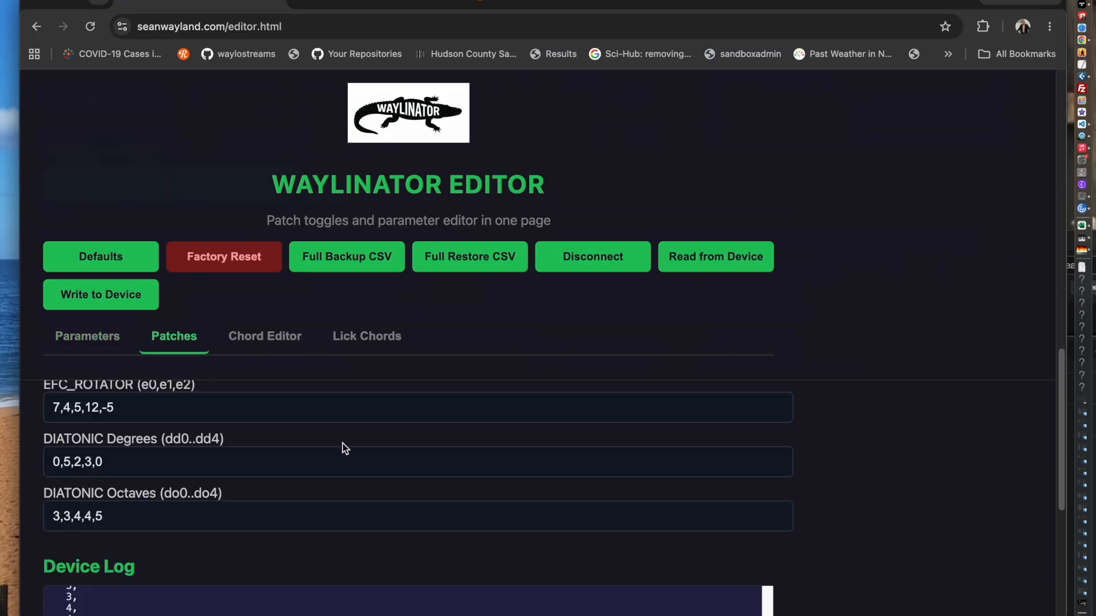
scroll(345, 444, "up", 15)
scroll(343, 446, "down", 3)
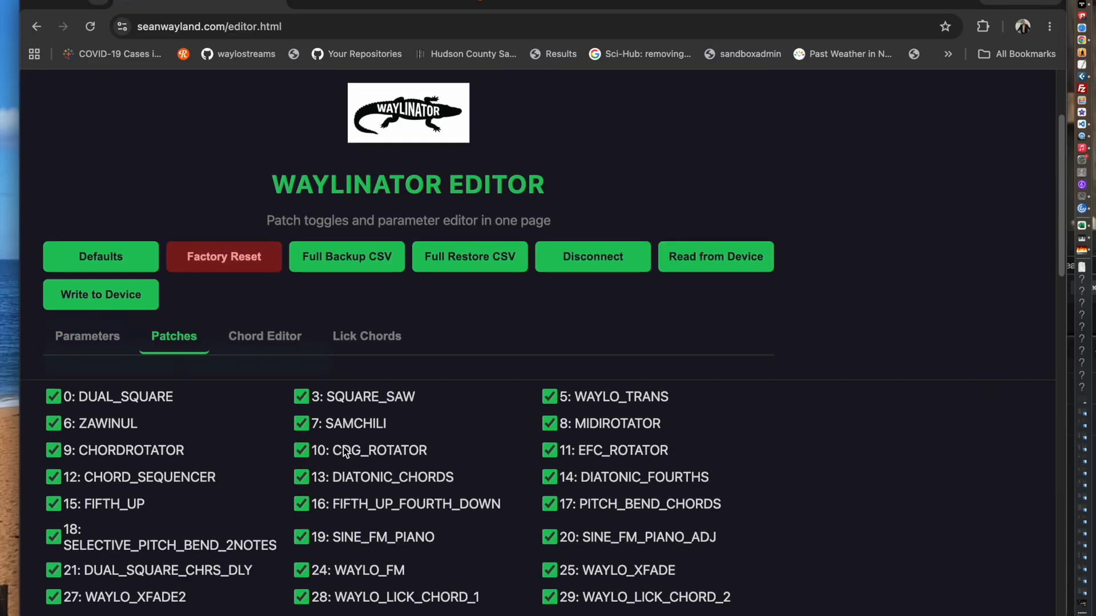
scroll(343, 446, "up", 3)
left_click(256, 496)
scroll(461, 468, "down", 10)
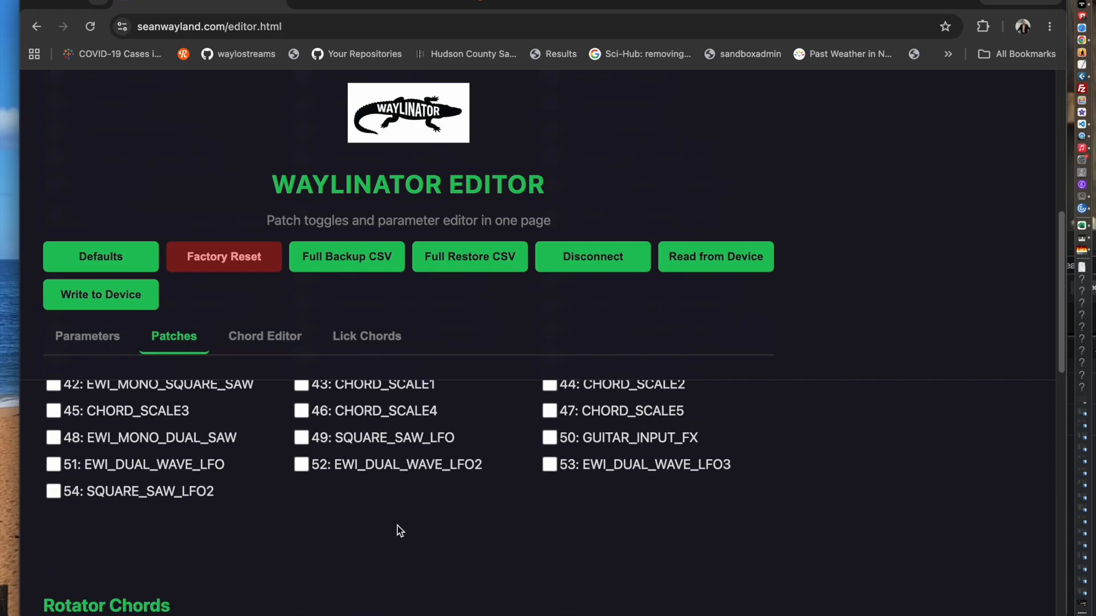
left_click(53, 492)
scroll(238, 505, "up", 10)
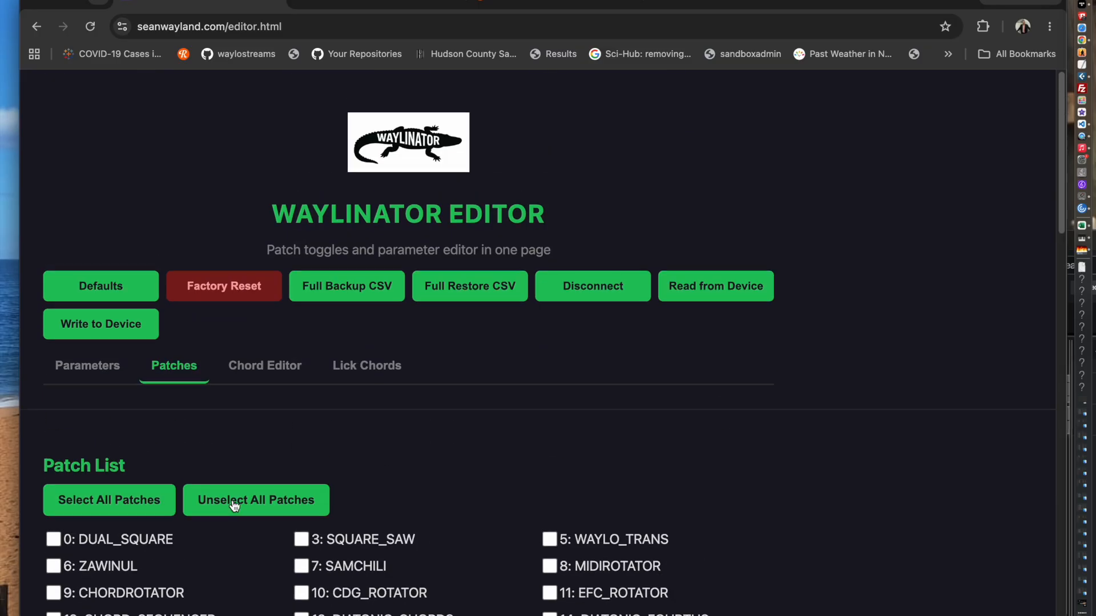
left_click(53, 536)
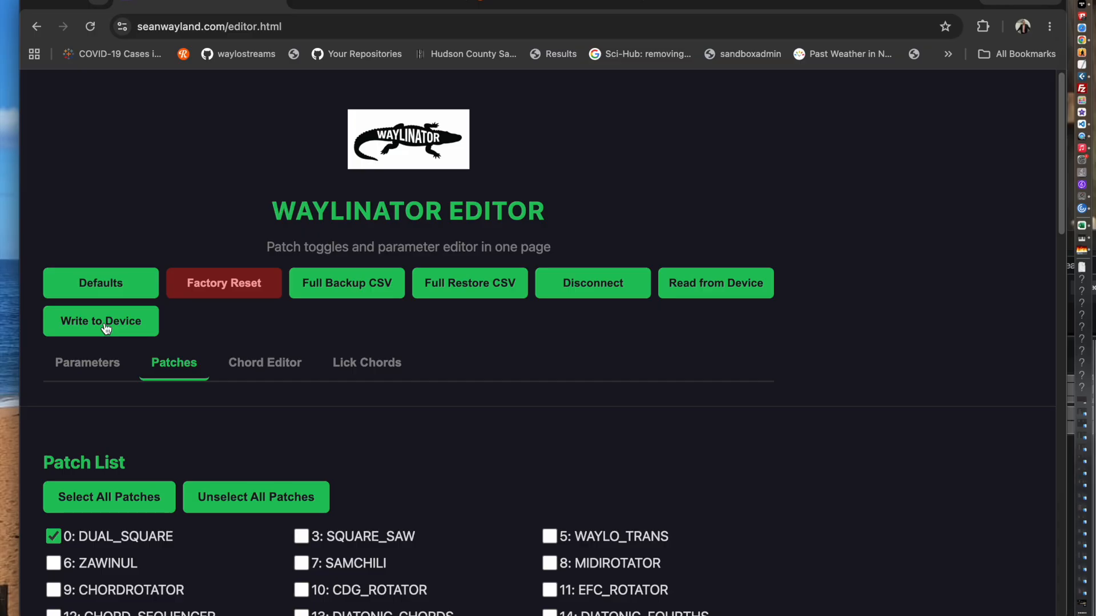
scroll(297, 489, "down", 20)
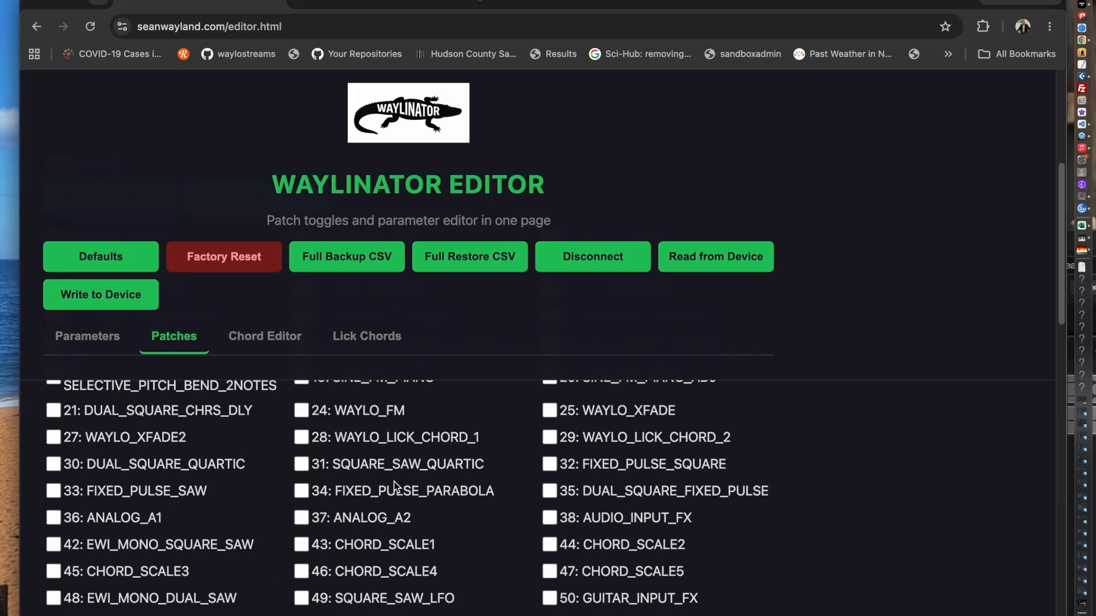
scroll(297, 488, "up", 15)
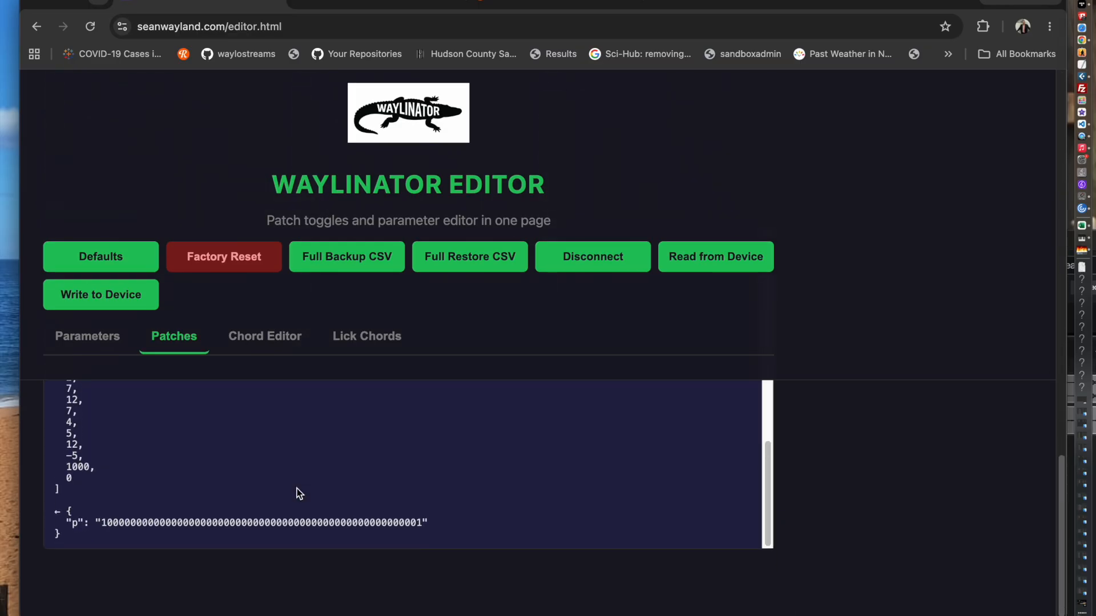
scroll(297, 490, "up", 5)
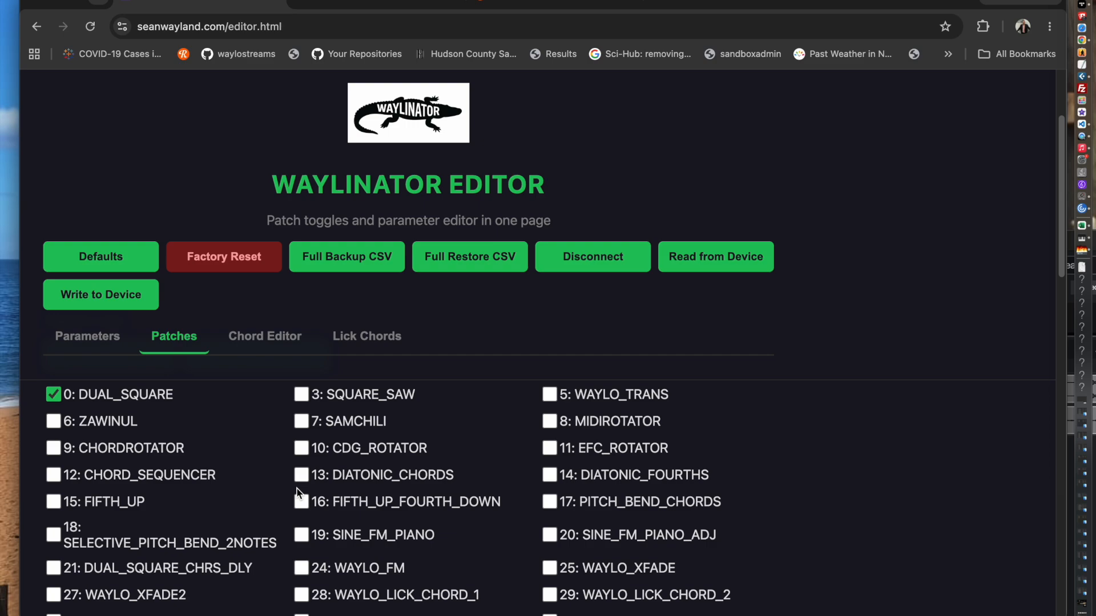
Step: Set Patch 54's left waveform to SQUARE 75% (Pulse) and right waveform to SAW (PolyBLEP Sawtooth), and write the settings to the device
left_click(87, 366)
scroll(348, 465, "down", 20)
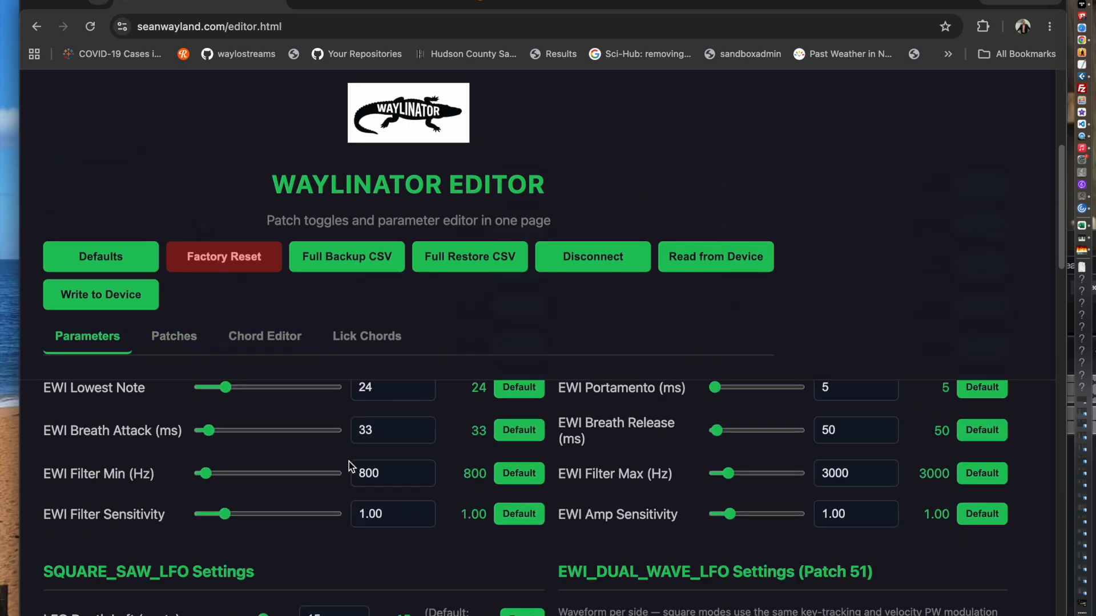
scroll(348, 465, "up", 5)
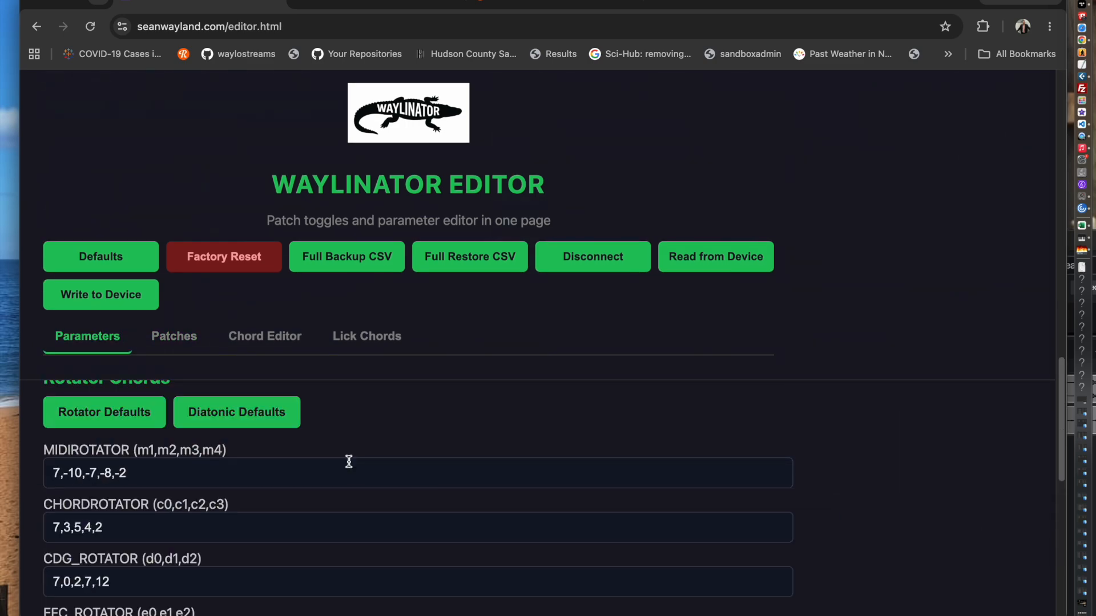
scroll(348, 462, "down", 8)
scroll(348, 462, "up", 9)
scroll(349, 461, "up", 6)
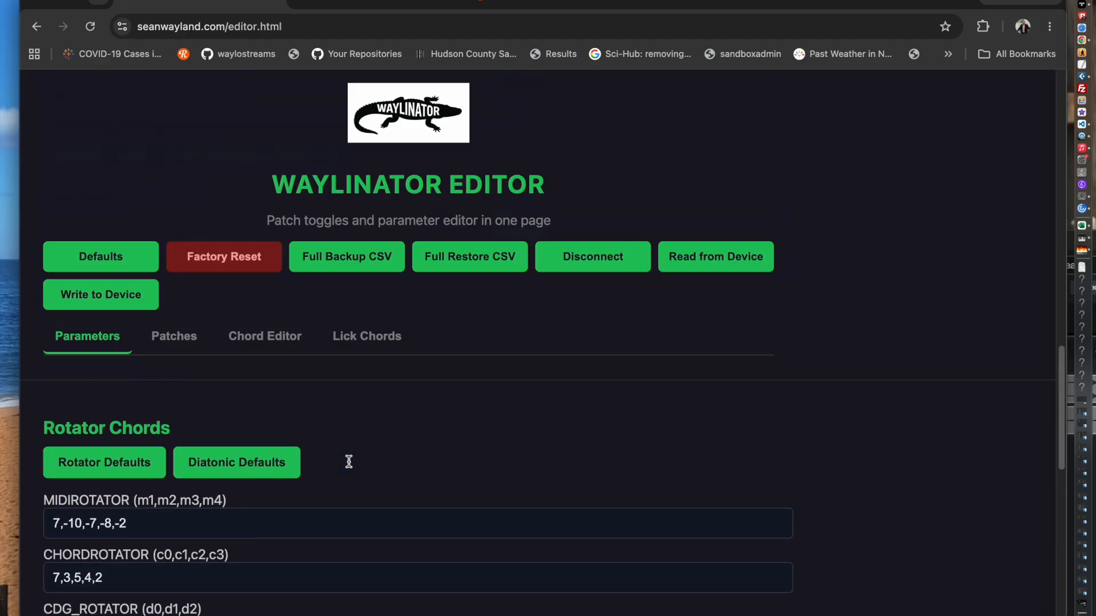
scroll(347, 460, "down", 2)
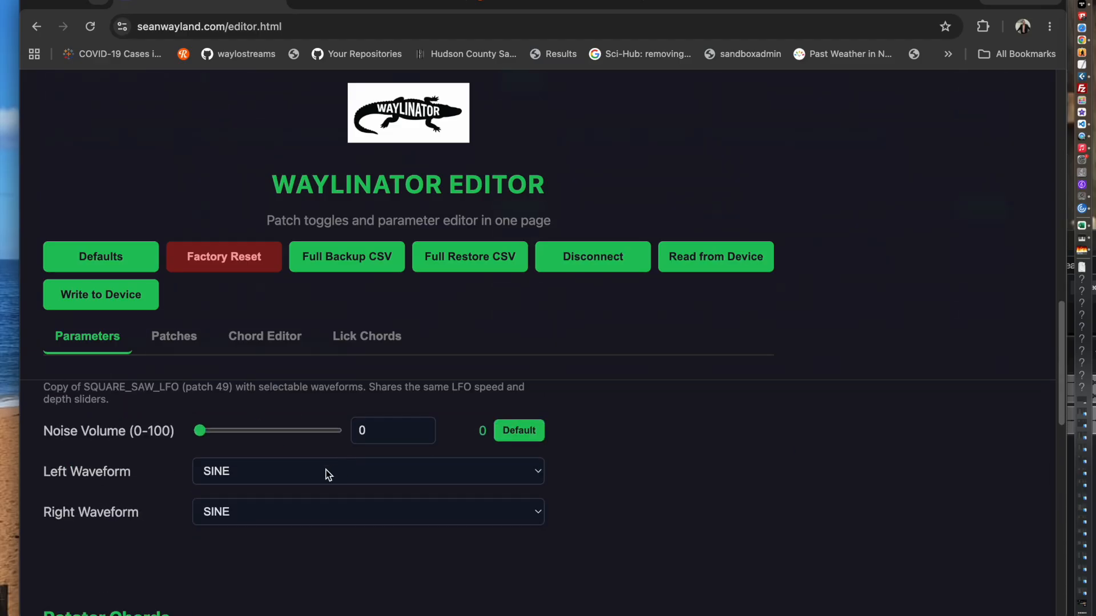
left_click(328, 475)
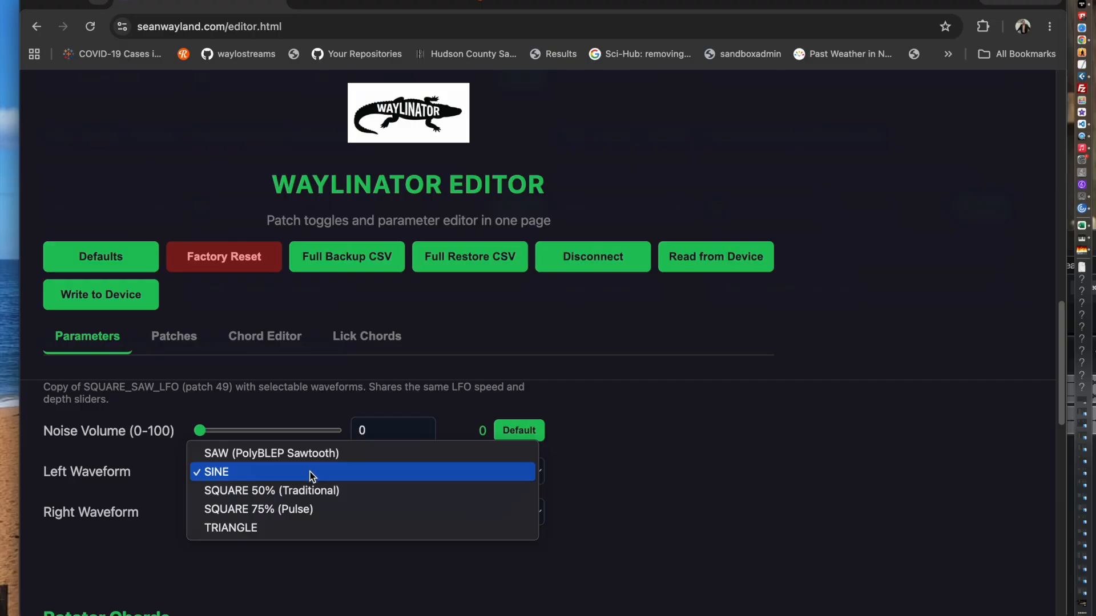
left_click(283, 513)
left_click(251, 513)
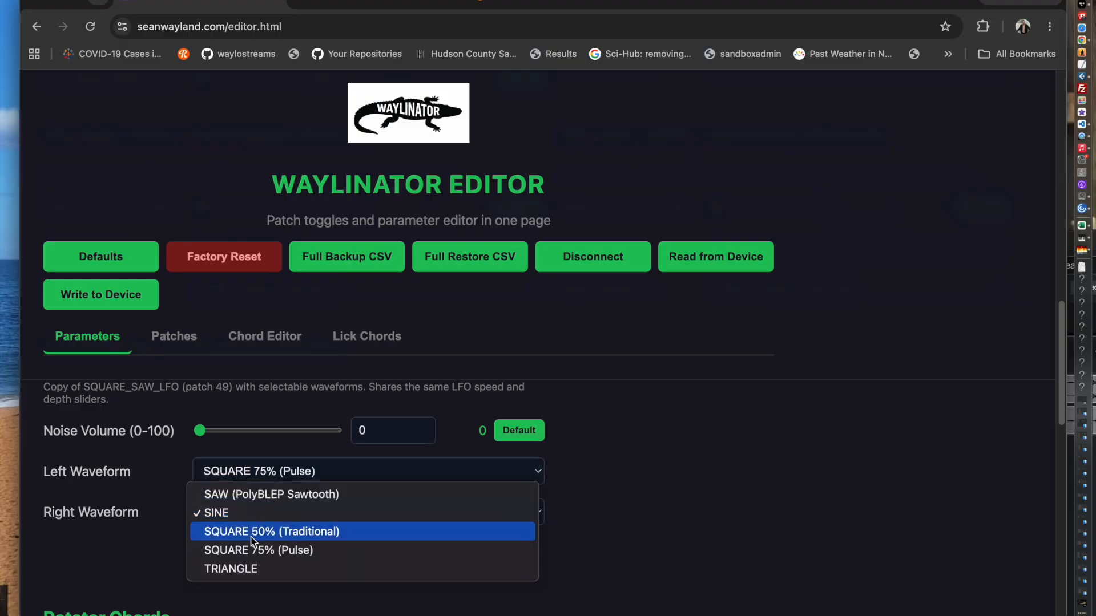
left_click(249, 495)
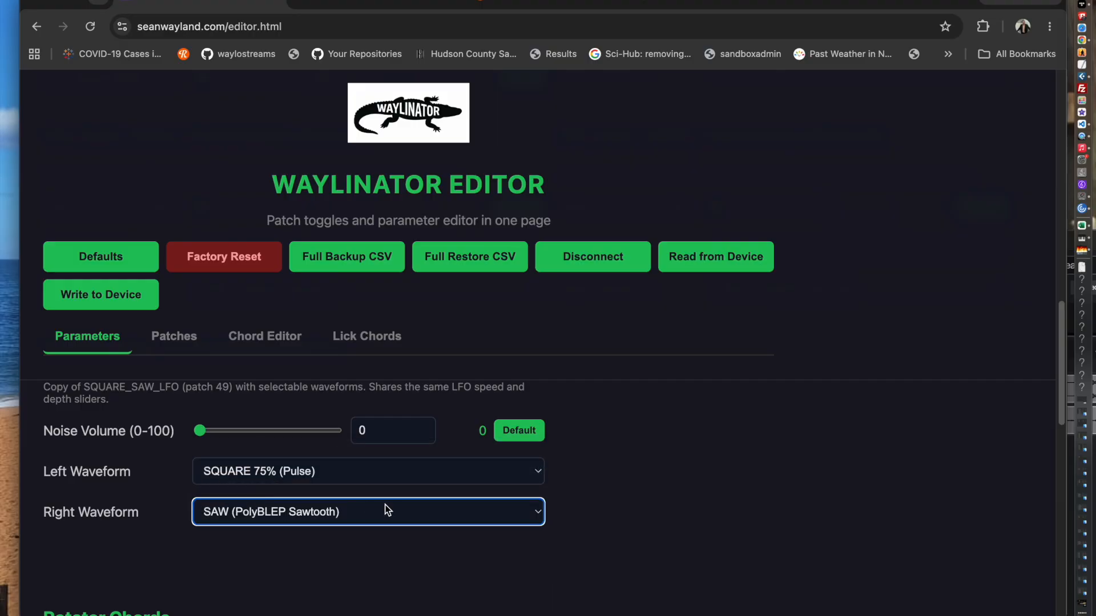
left_click(108, 297)
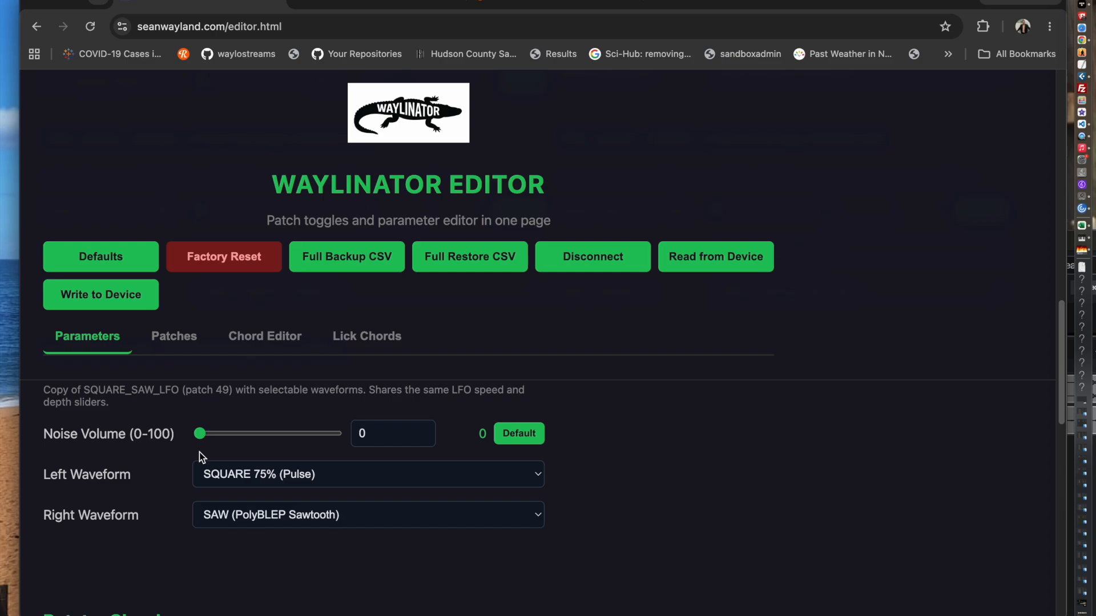
Step: Try the SQUARE_SAW_LFO2 Noise Volume at 32 and return it to 0
left_click_drag(200, 434, 215, 435)
left_click_drag(214, 433, 244, 434)
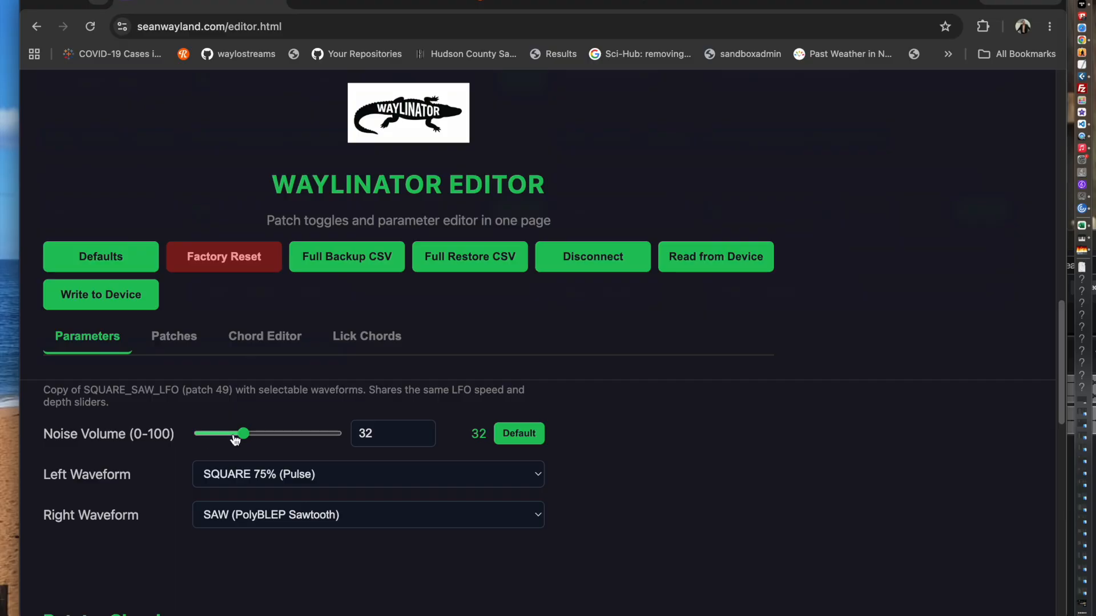
left_click_drag(246, 434, 200, 492)
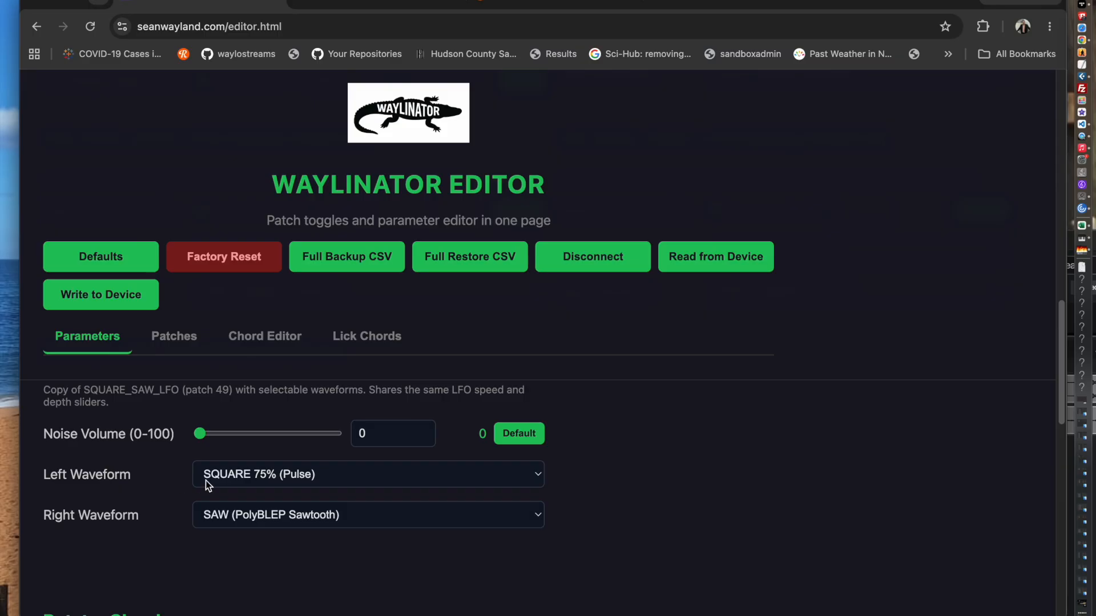
Step: Look through the sound parameters down to the Rotator Chords sequences
scroll(169, 476, "up", 10)
scroll(176, 470, "down", 6)
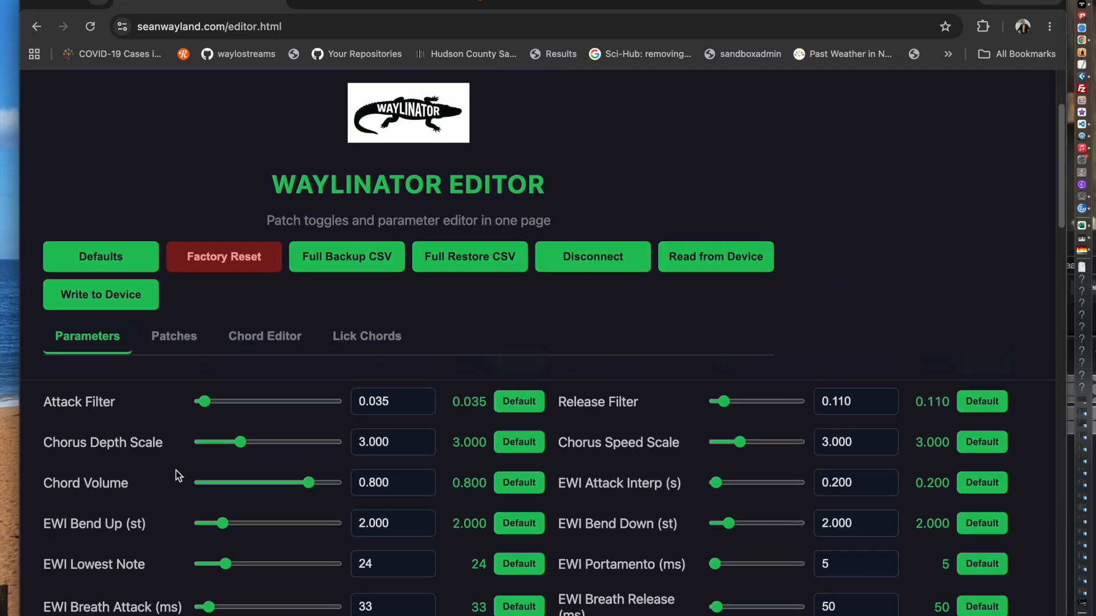
scroll(177, 470, "down", 10)
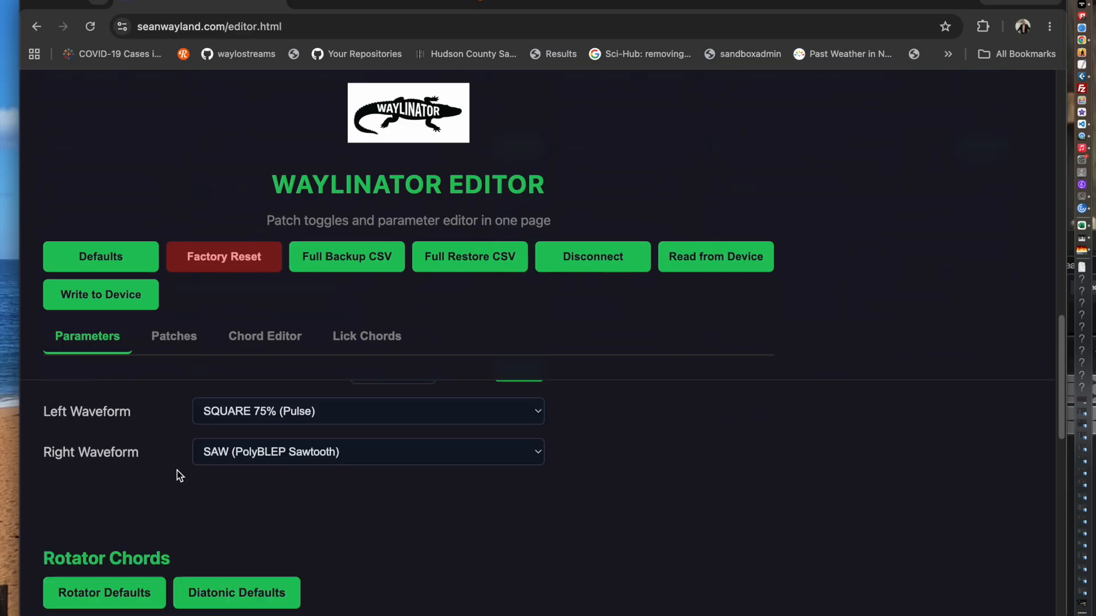
scroll(177, 470, "down", 5)
scroll(177, 470, "up", 1)
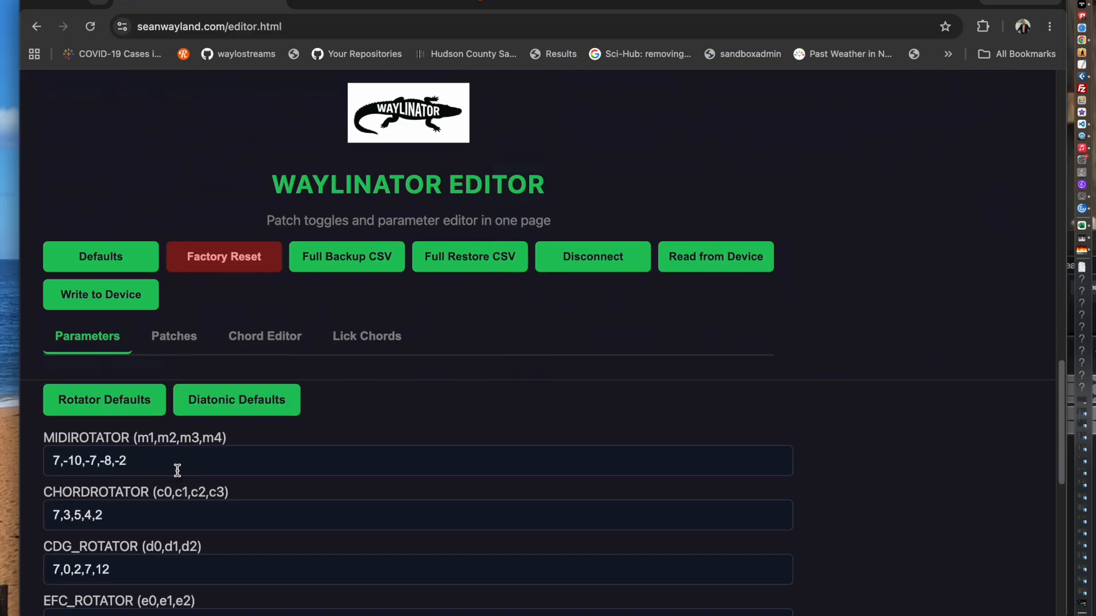
Step: Disable patches 0: DUAL_SQUARE and 54: SQUARE_SAW_LFO2 in the patch list, and enable patch 8: MIDIROTATOR
left_click(167, 338)
scroll(837, 397, "down", 2)
scroll(525, 420, "up", 15)
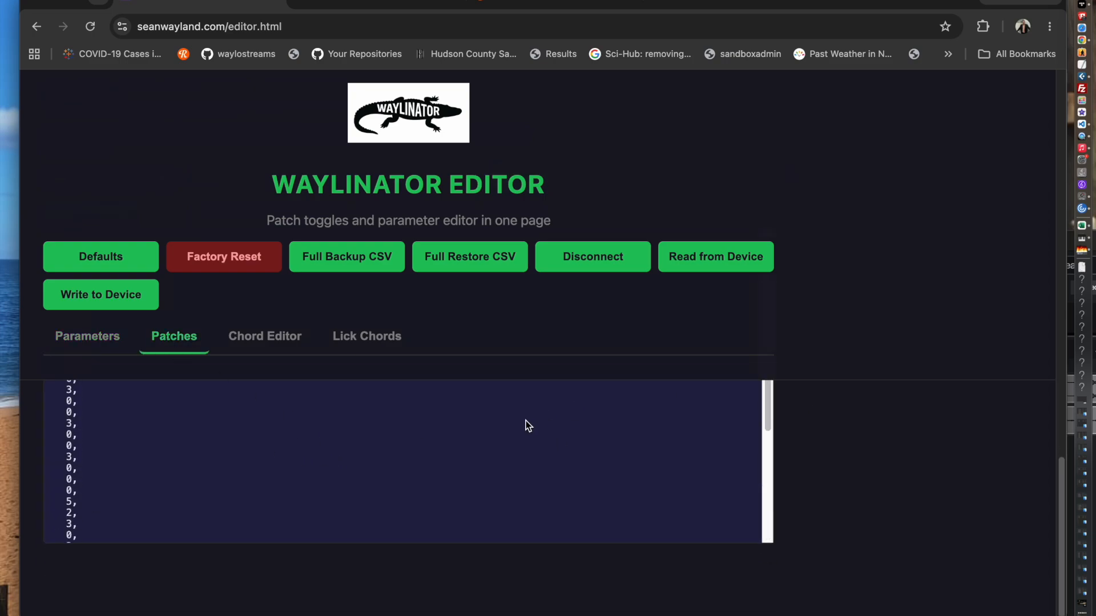
scroll(295, 360, "up", 15)
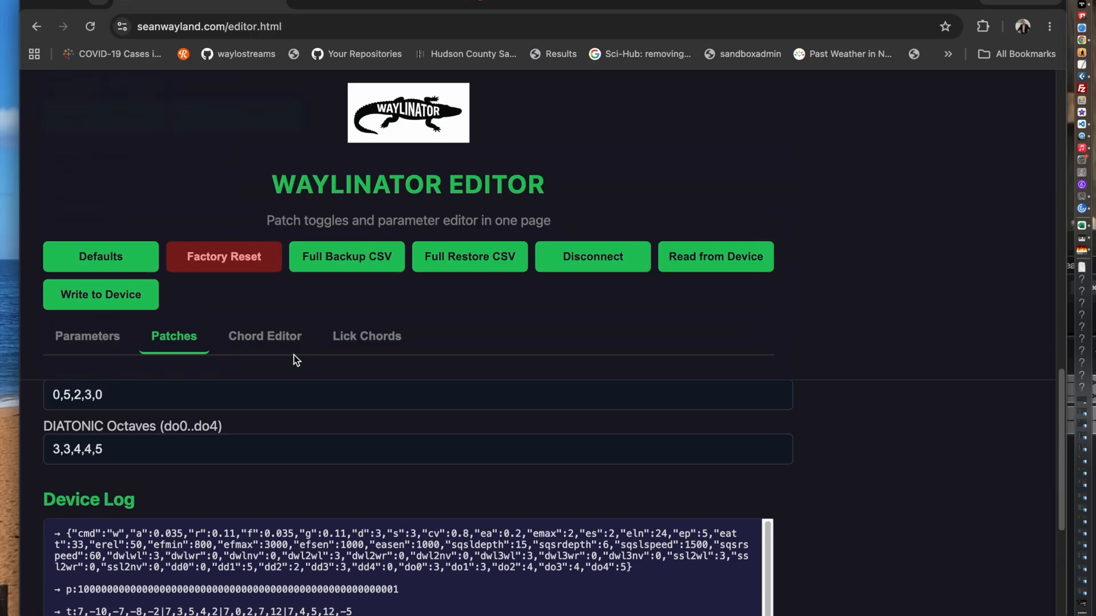
scroll(296, 359, "up", 3)
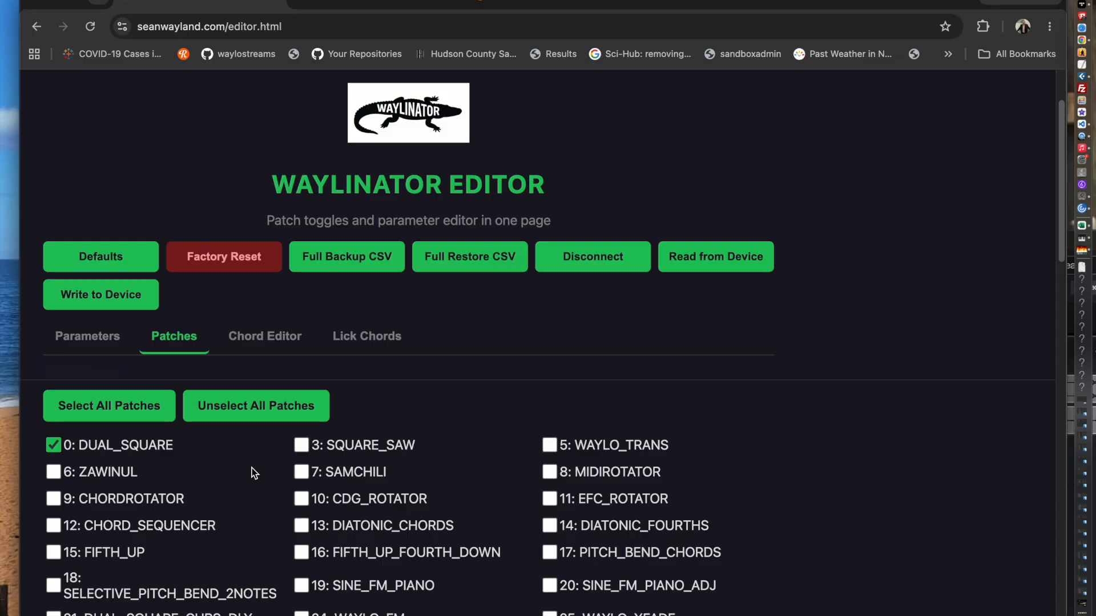
left_click(63, 448)
scroll(225, 481, "down", 6)
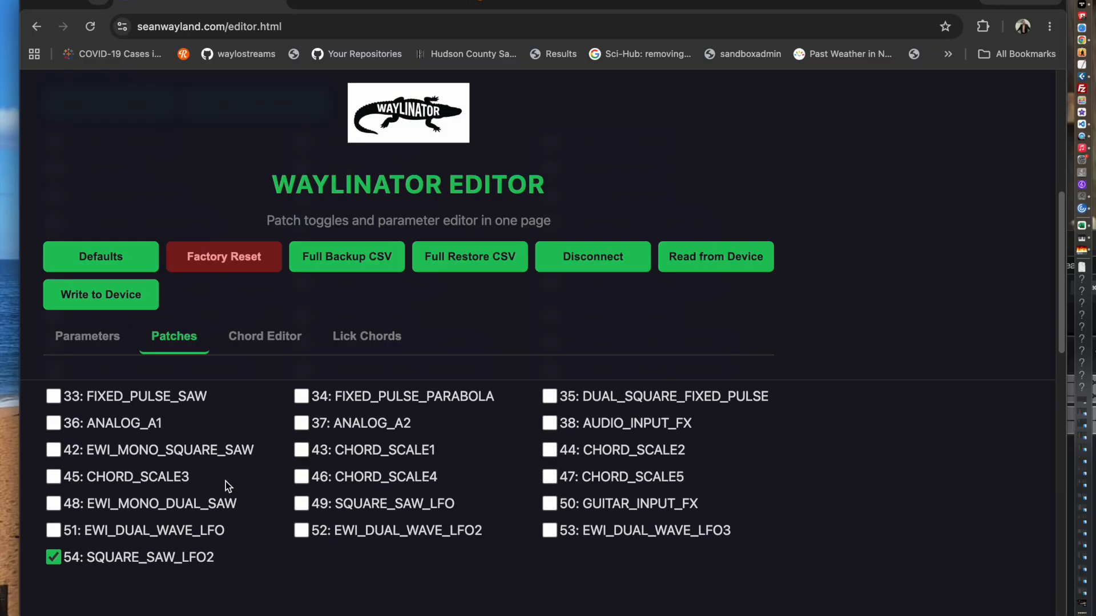
left_click(53, 557)
scroll(277, 519, "up", 5)
scroll(277, 519, "up", 1)
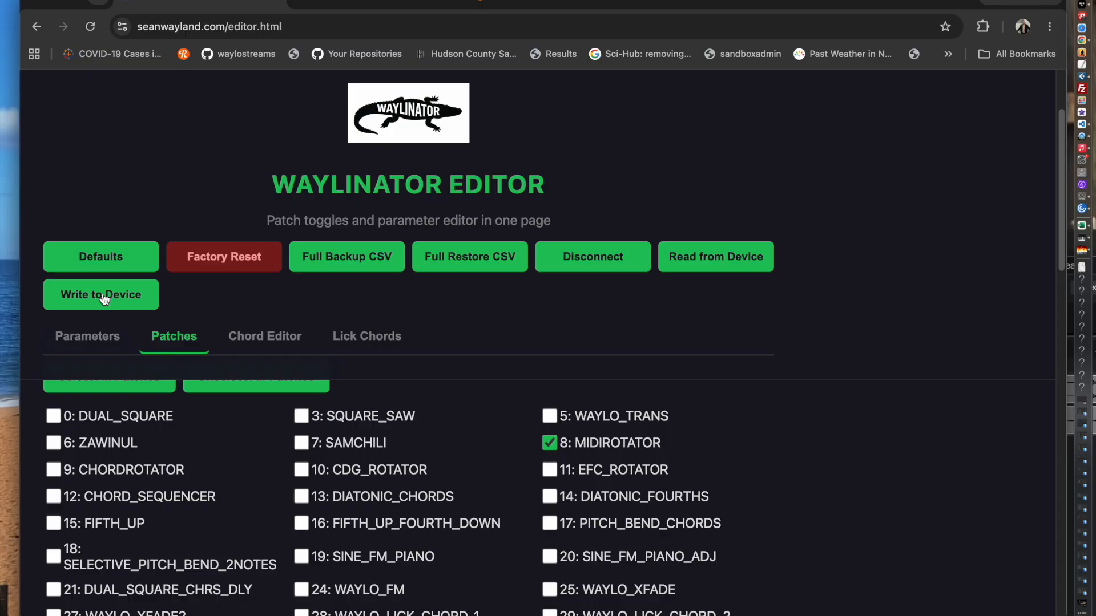
Step: Set the MIDIROTATOR sequence in the Rotator Chords parameters to 7,-10,-7,-8,-4
scroll(203, 488, "down", 3)
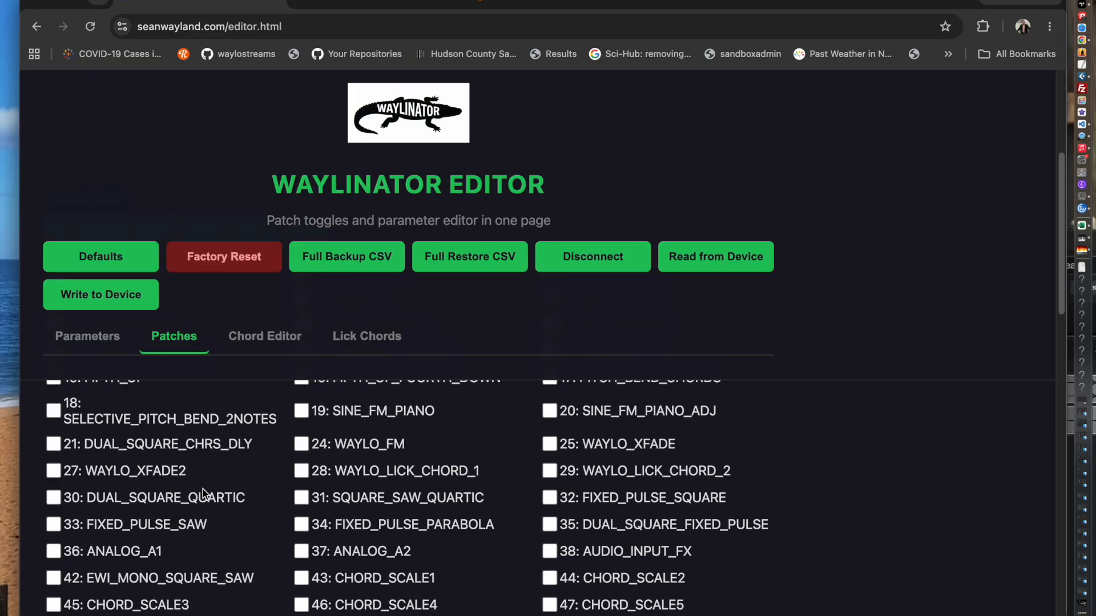
left_click(104, 344)
scroll(148, 498, "down", 10)
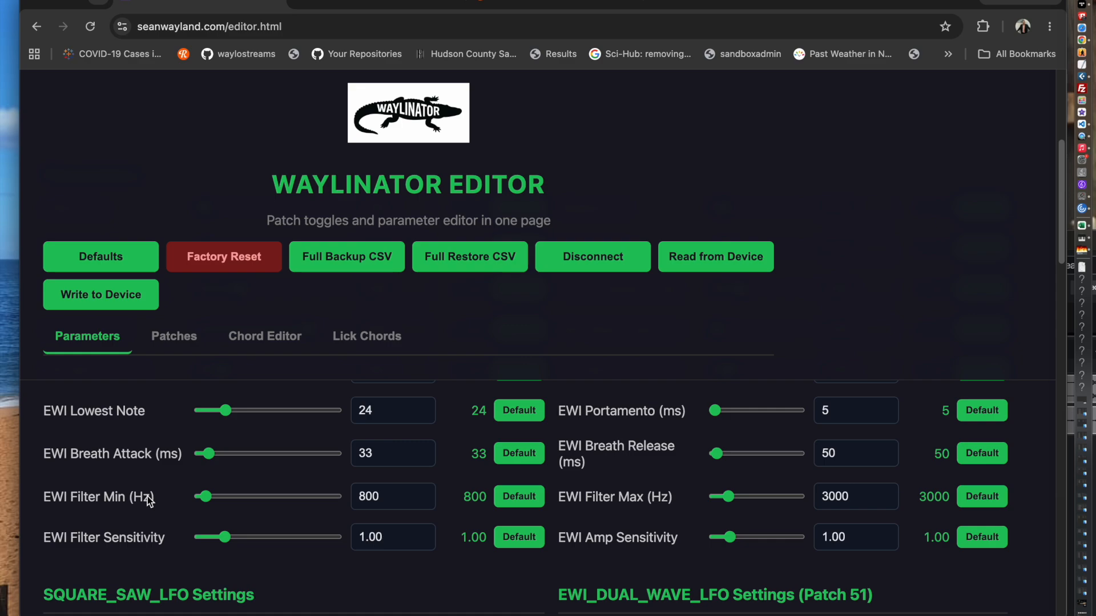
scroll(147, 498, "up", 15)
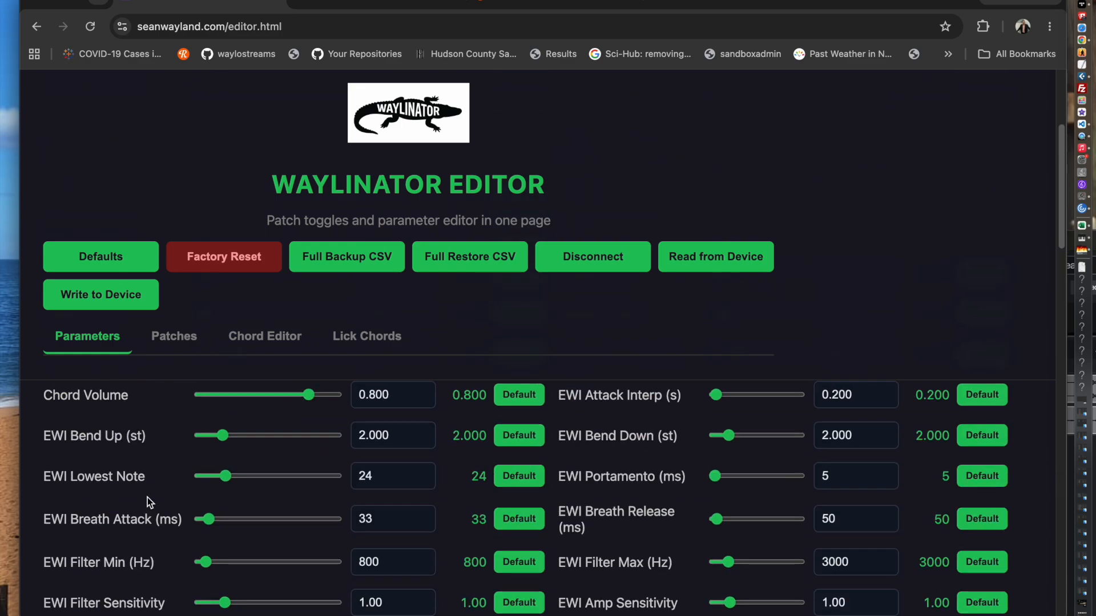
scroll(148, 496, "down", 12)
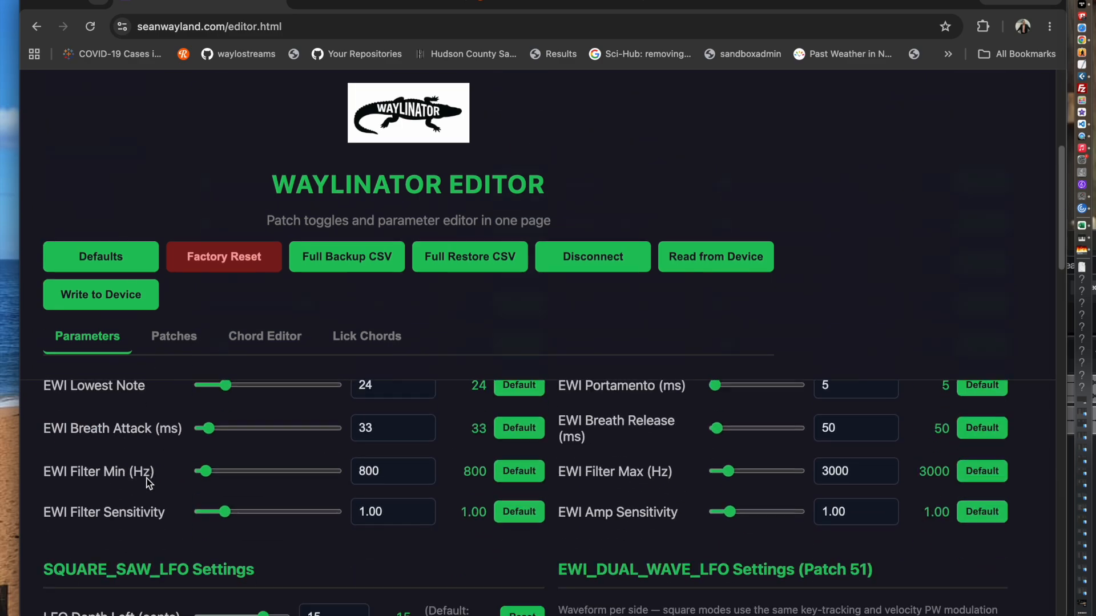
scroll(148, 485, "down", 5)
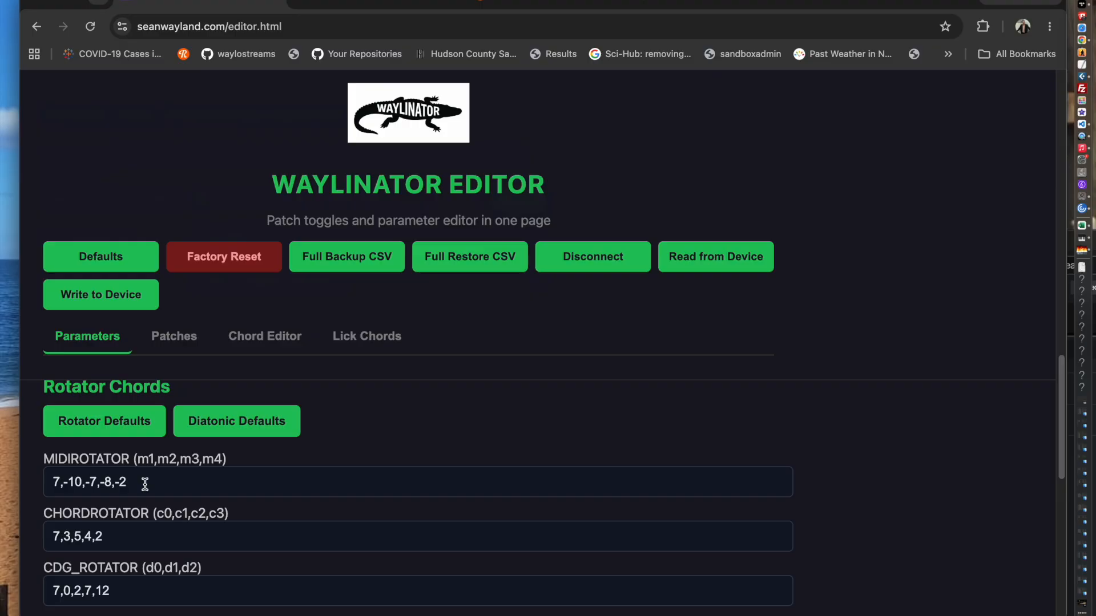
left_click(137, 483)
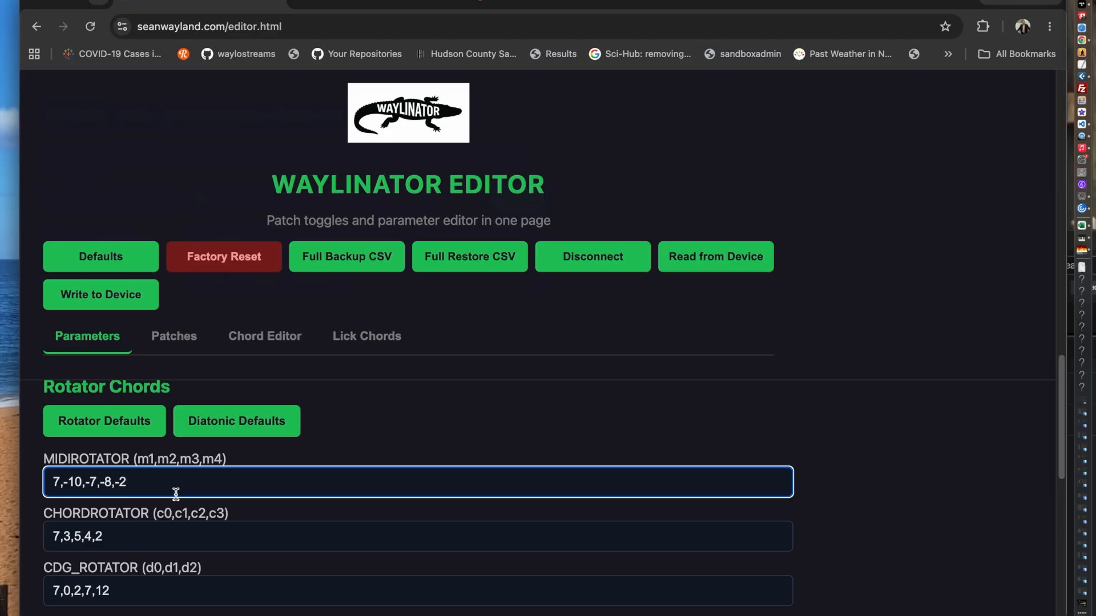
key("BackSpace")
type("4")
Step: Write the edited MIDIROTATOR sequence to the device
scroll(330, 451, "up", 3)
scroll(330, 451, "down", 10)
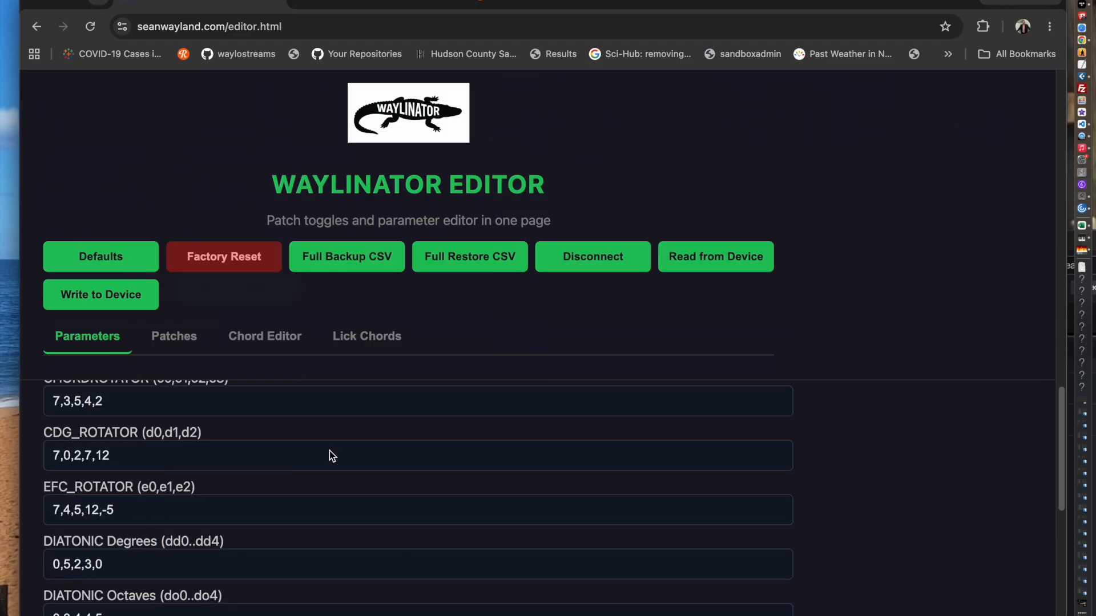
scroll(330, 451, "up", 3)
scroll(330, 453, "up", 5)
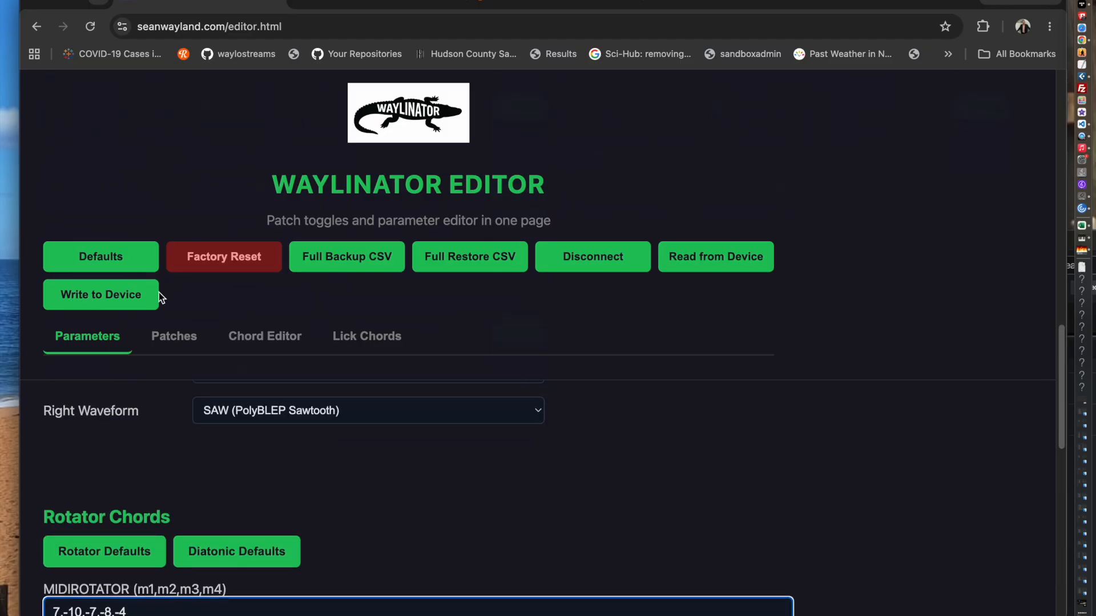
left_click(109, 301)
Step: Change the second MIDIROTATOR value to -14, giving 7,-14,-7,-8,-4, and write the settings to the device
scroll(245, 551, "down", 1)
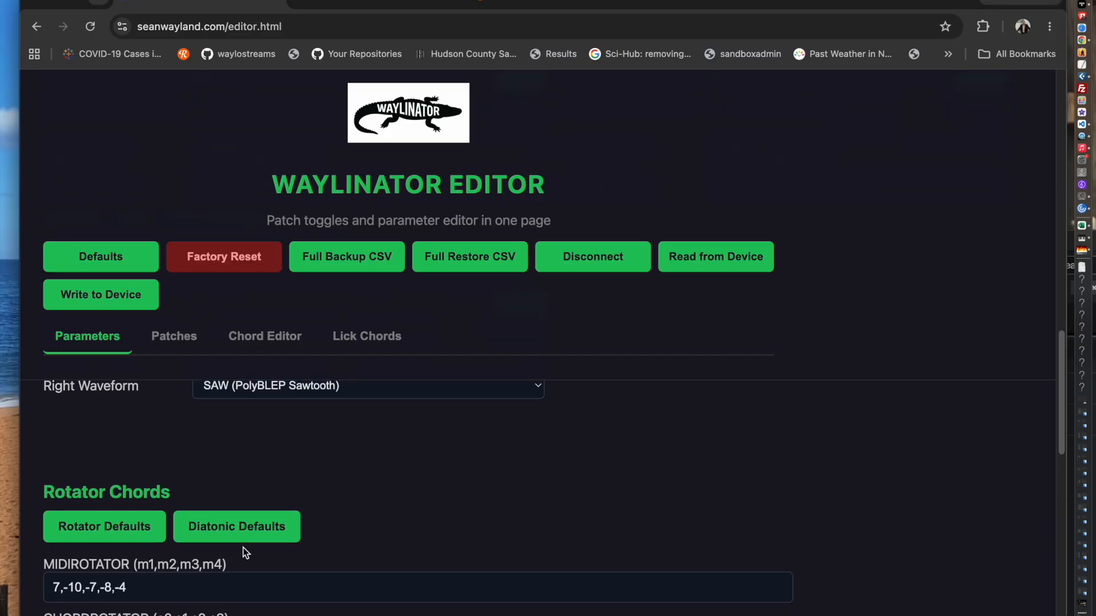
left_click(81, 584)
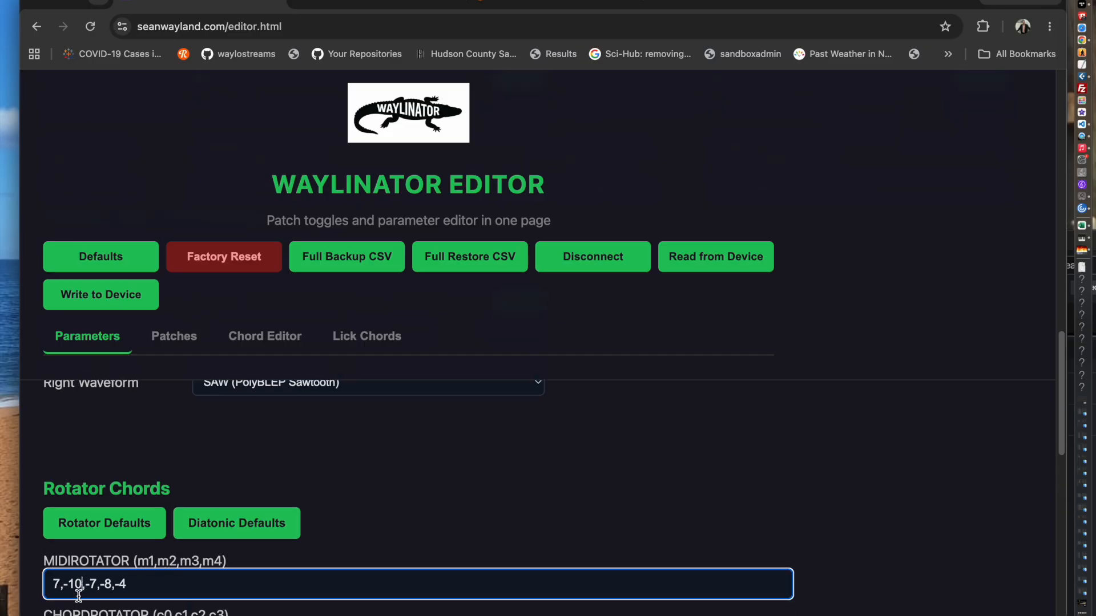
key("BackSpace")
type("4")
left_click(105, 305)
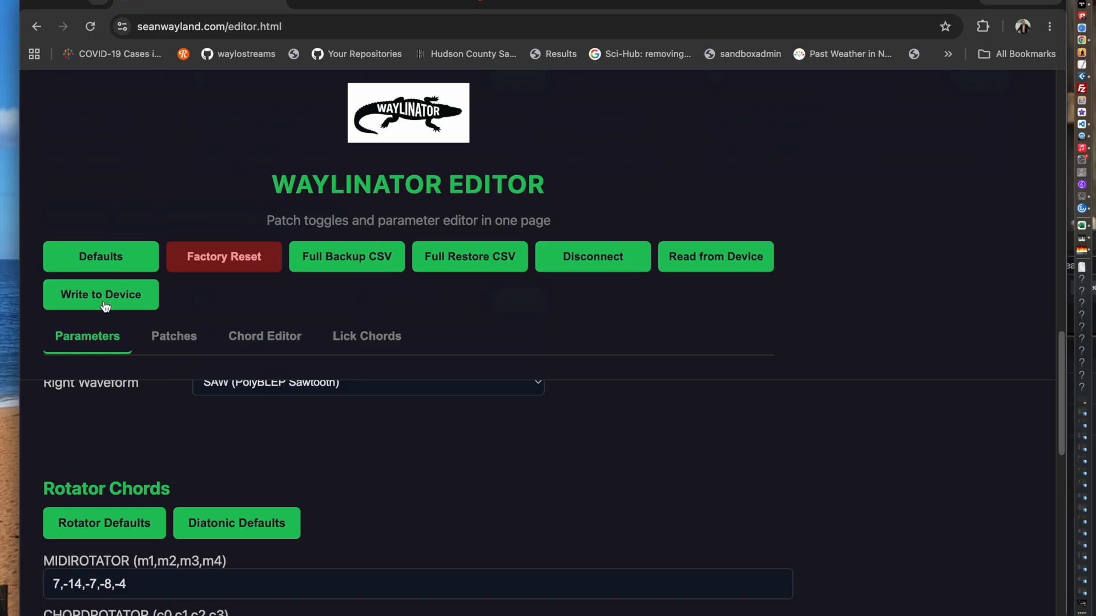
Step: Look over the MIDIROTATOR, CHORDROTATOR, CDG_ROTATOR and EFC_ROTATOR sequences in the Rotator Chords parameters
scroll(386, 516, "down", 2)
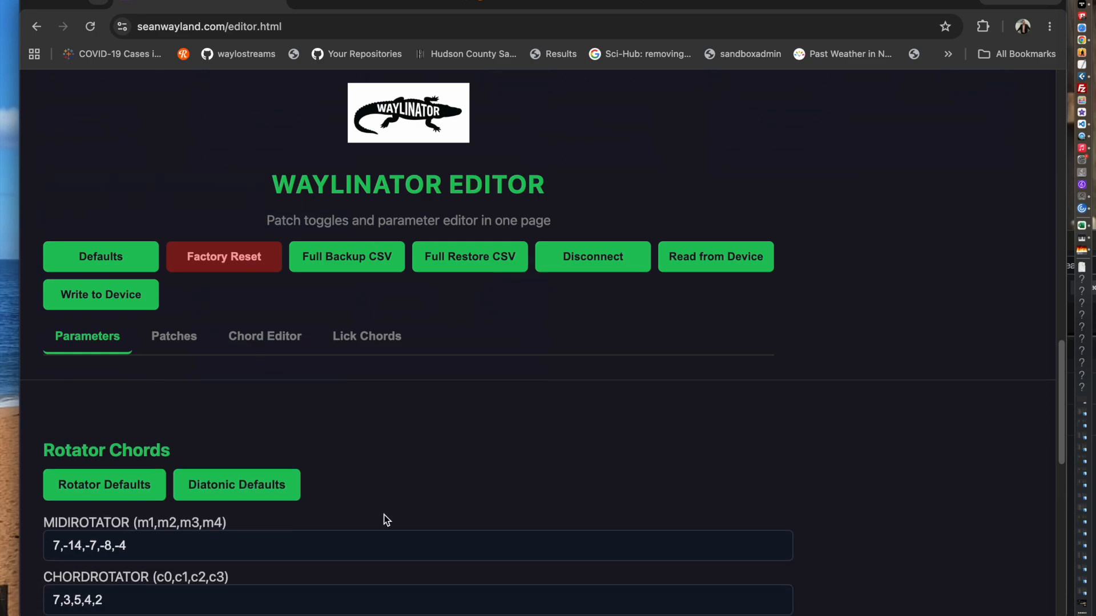
scroll(171, 525, "down", 5)
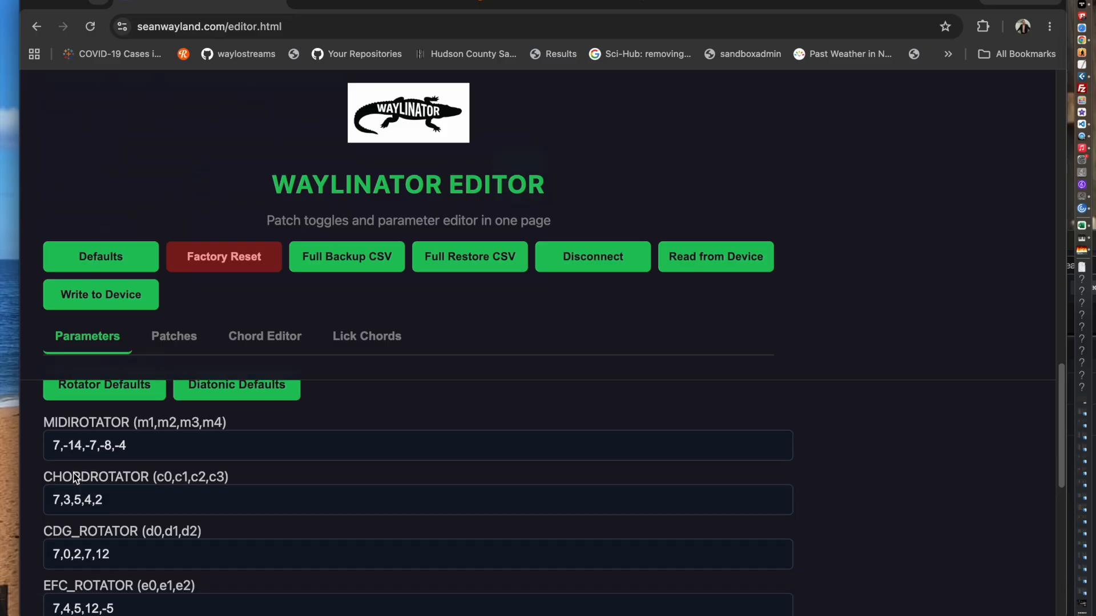
scroll(62, 512, "up", 3)
scroll(63, 512, "down", 2)
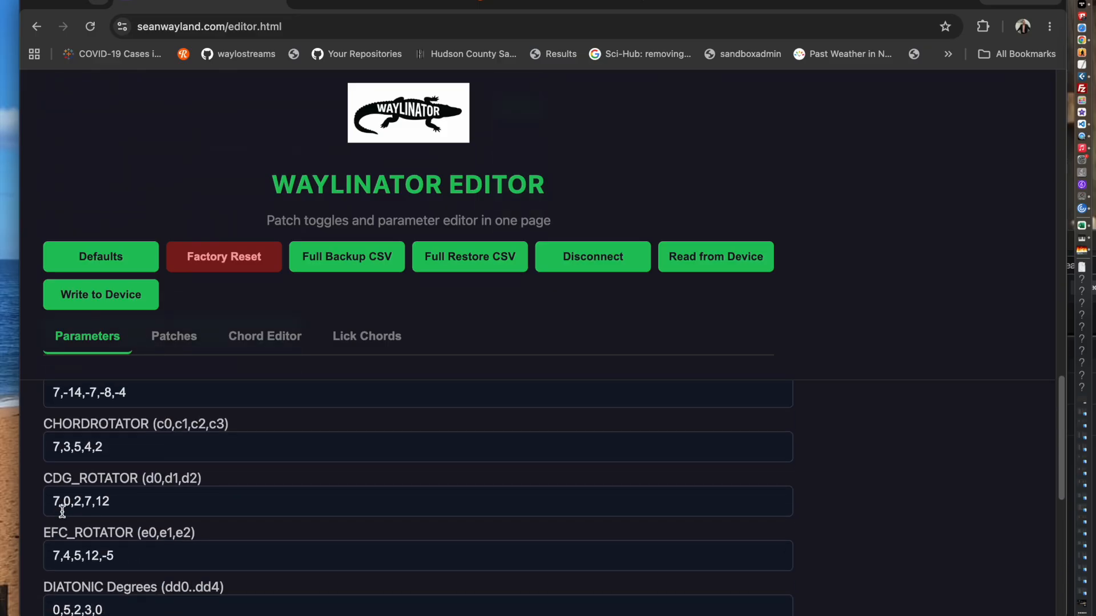
scroll(62, 511, "up", 5)
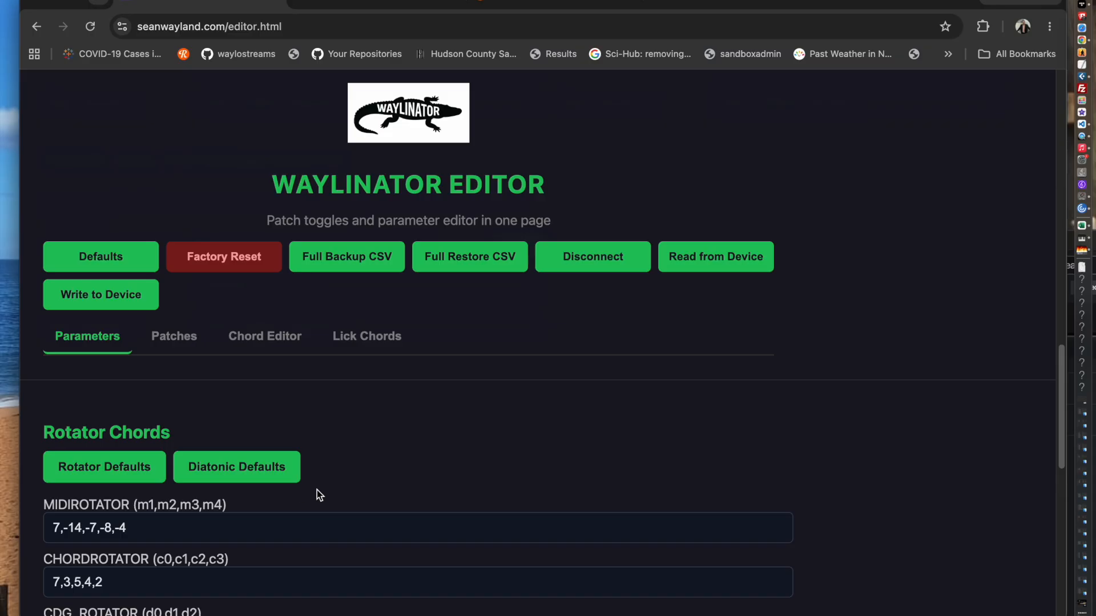
Step: Unselect all patches in the patch list
left_click(176, 336)
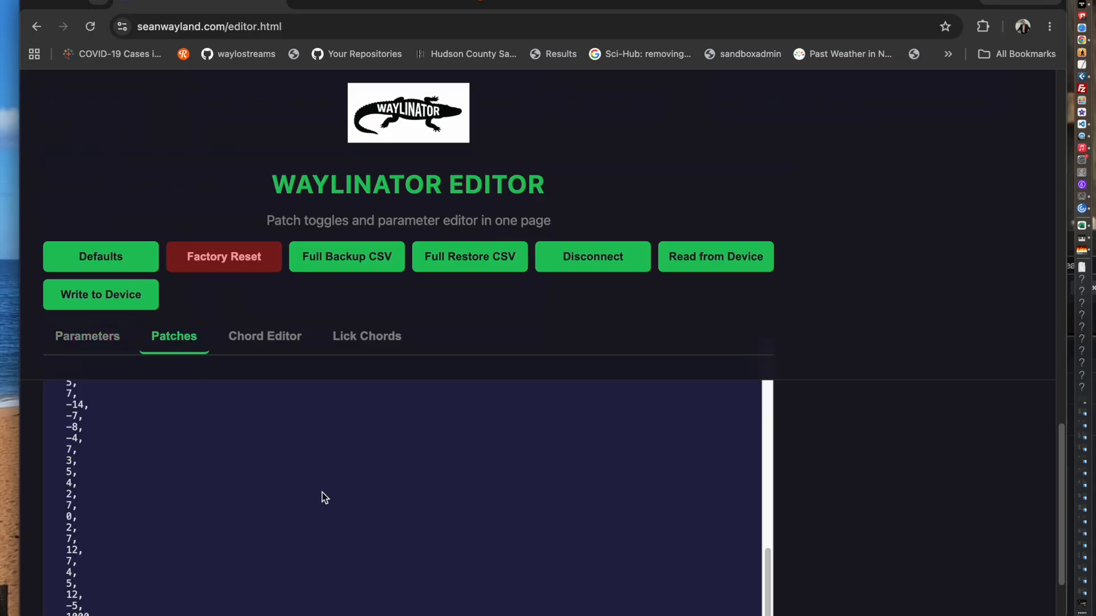
scroll(291, 493, "down", 5)
scroll(722, 472, "up", 10)
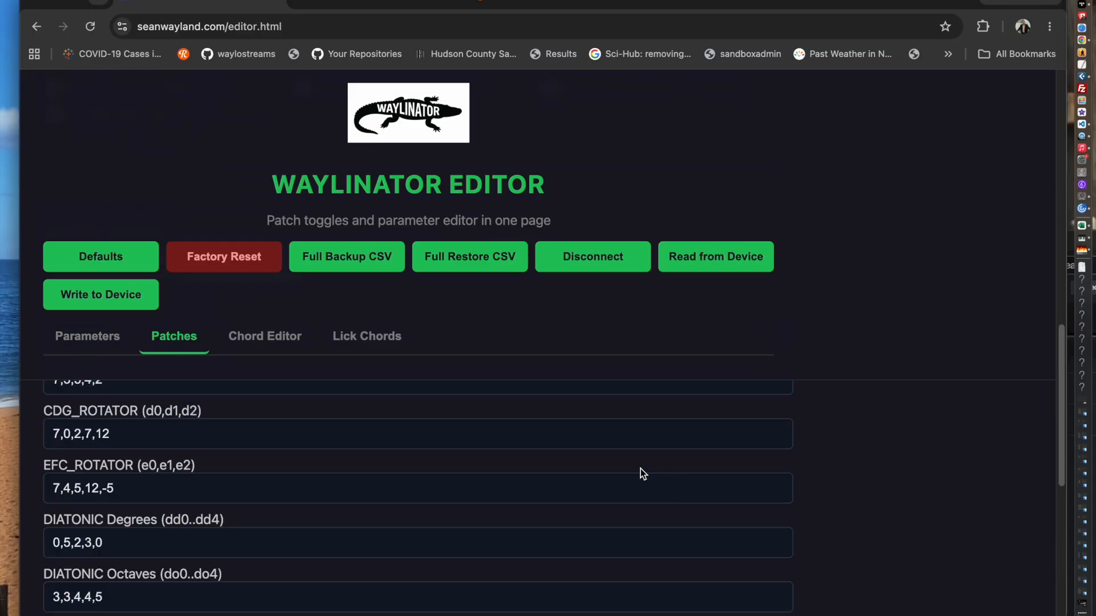
scroll(450, 465, "up", 10)
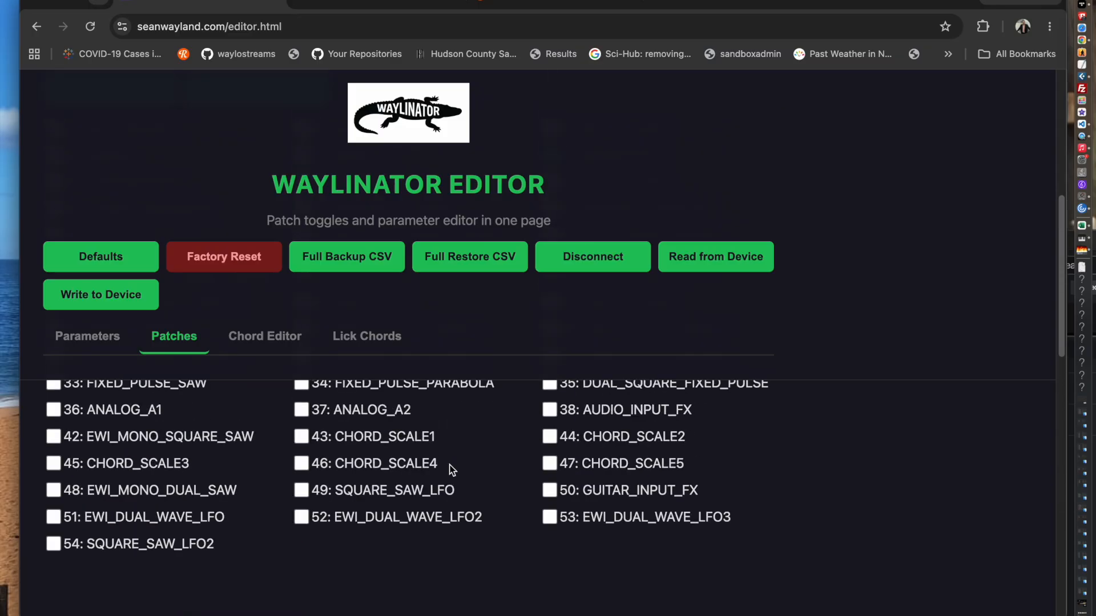
scroll(448, 467, "up", 5)
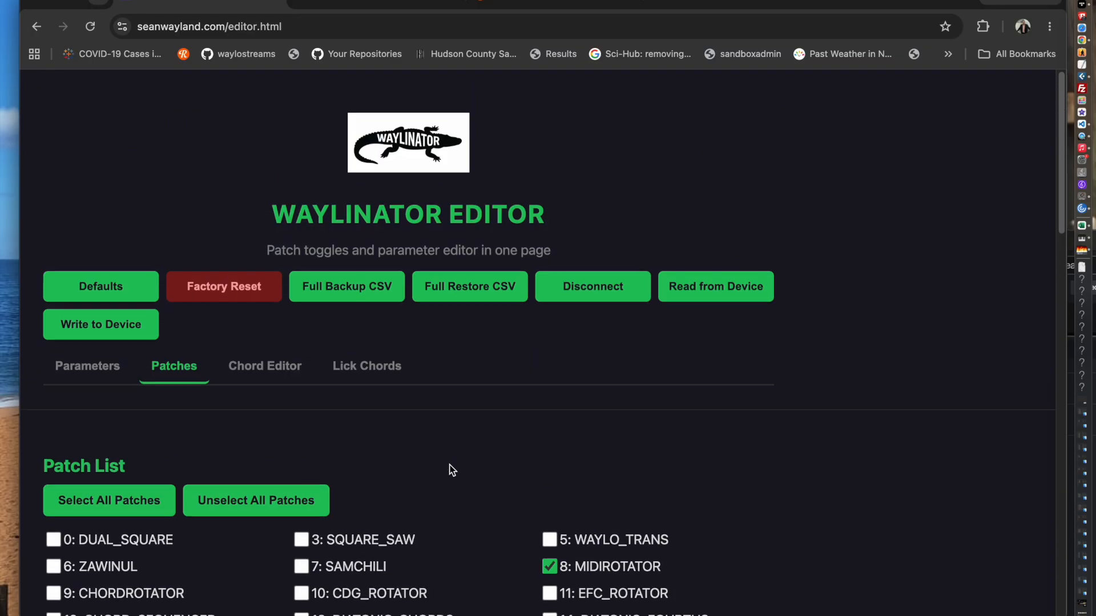
scroll(395, 481, "down", 2)
scroll(396, 482, "up", 1)
left_click(242, 391)
Step: Enable patches 12 to 17, from CHORD_SEQUENCER through PITCH_BEND_CHORDS
scroll(260, 477, "down", 3)
scroll(260, 477, "up", 2)
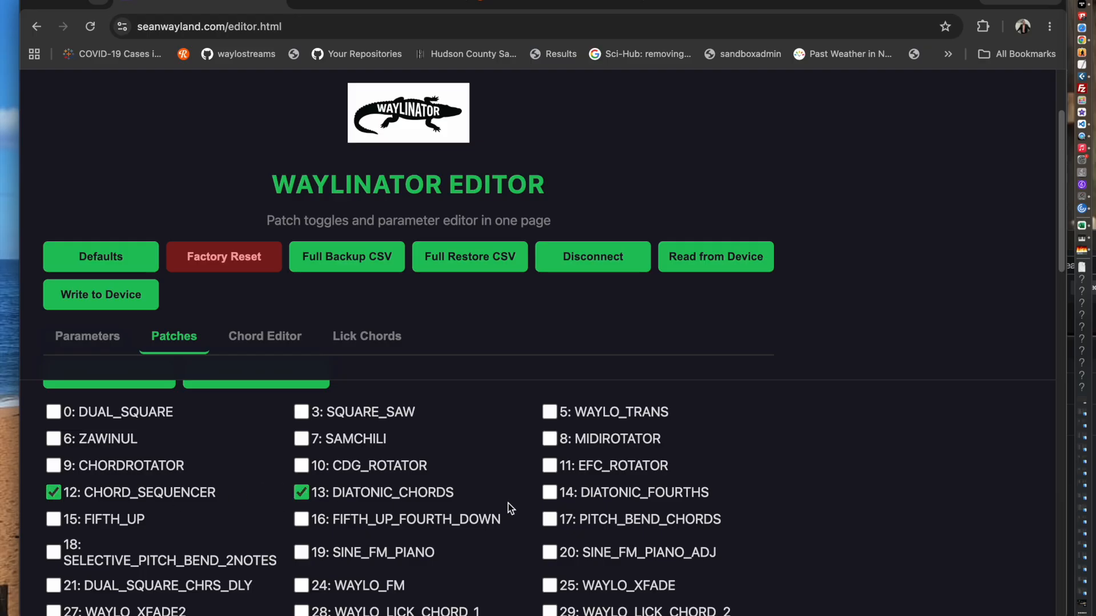
left_click(300, 519)
left_click(51, 519)
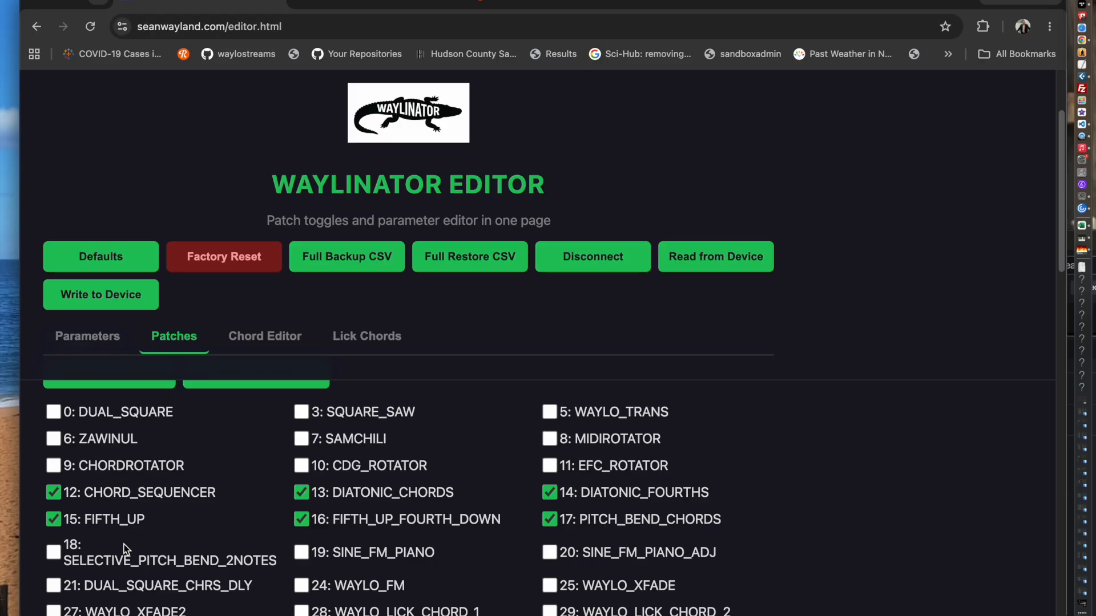
Step: Disable patches 12 to 16, from CHORD_SEQUENCER through FIFTH_UP_FOURTH_DOWN, and keep patch 18 disabled
left_click(301, 495)
left_click(549, 492)
left_click(299, 519)
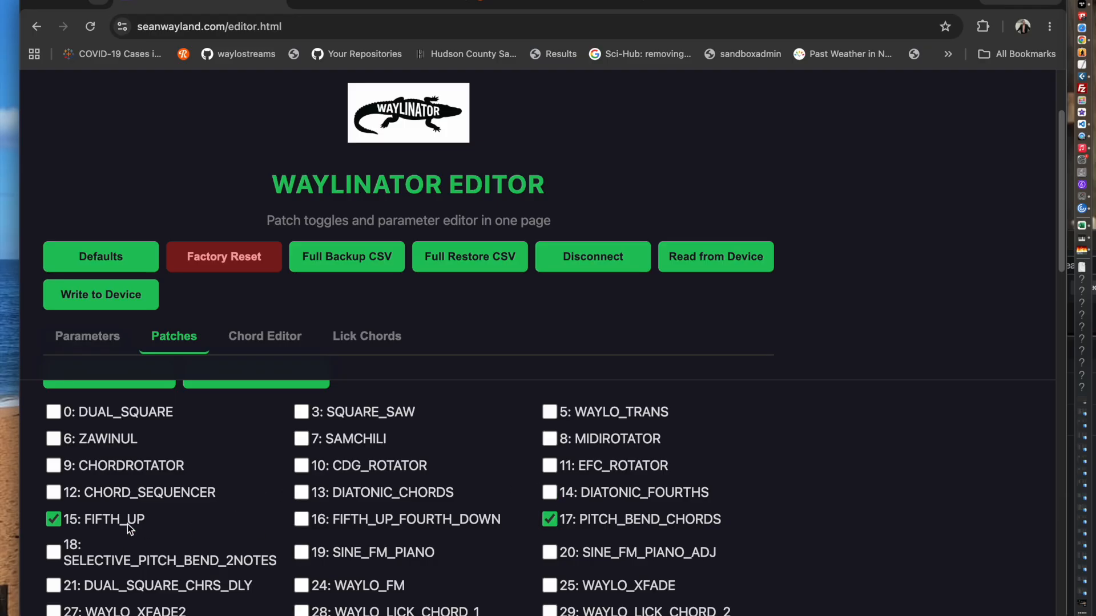
left_click(53, 519)
left_click(53, 551)
Step: Disable patch 17: PITCH_BEND_CHORDS and enable patches 19: SINE_FM_PIANO, 20: SINE_FM_PIANO_ADJ, 21: DUAL_SQUARE_CHRS_DLY, 24: WAYLO_FM and 25: WAYLO_XFADE
scroll(213, 526, "down", 3)
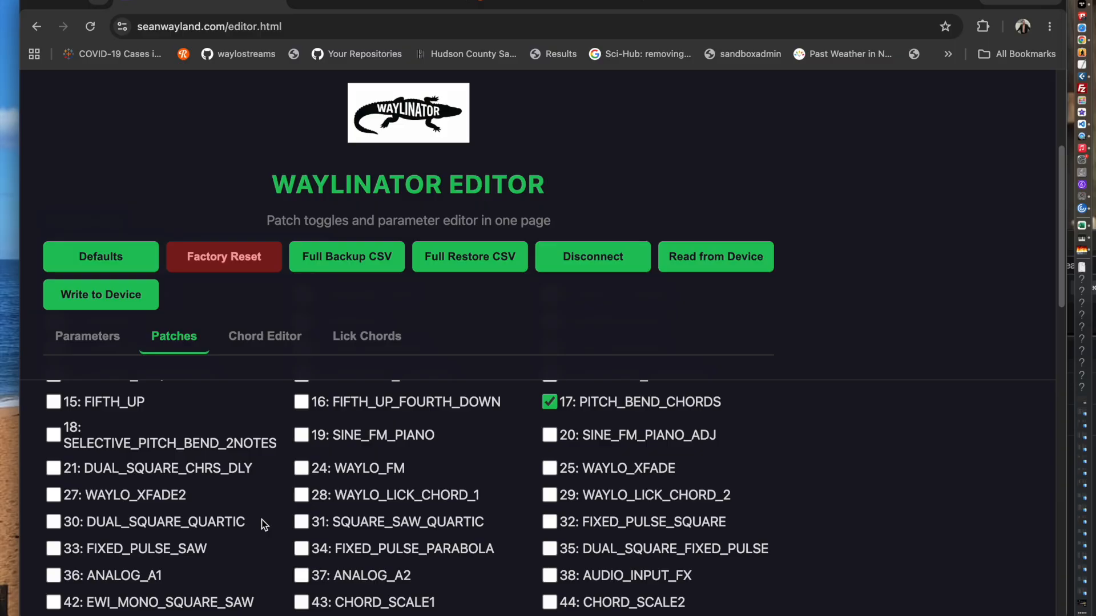
scroll(261, 520, "up", 1)
left_click(301, 461)
left_click(549, 428)
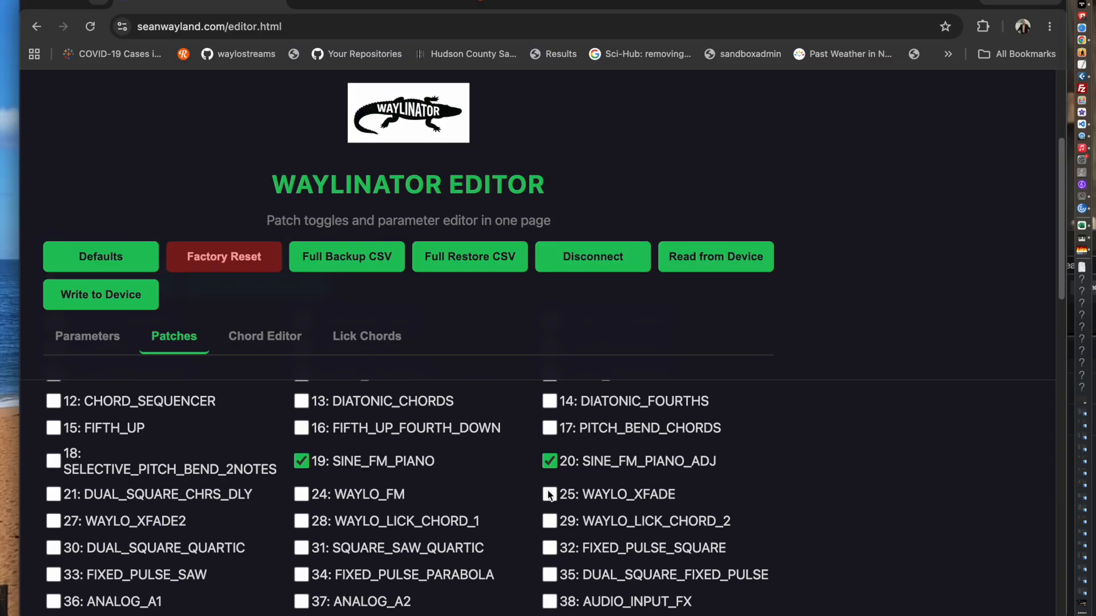
left_click(53, 494)
left_click(554, 494)
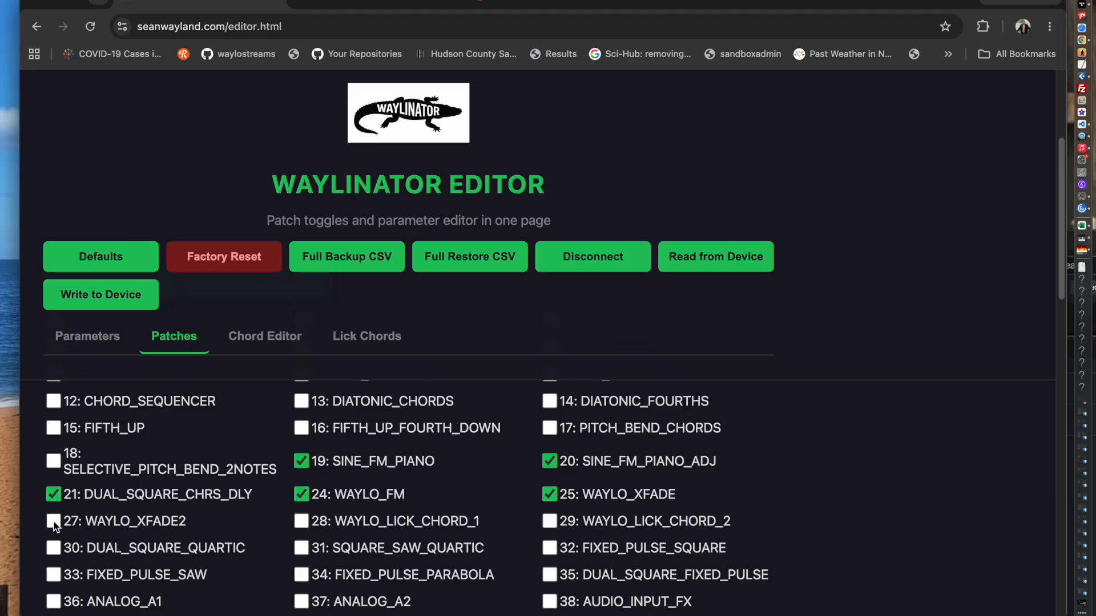